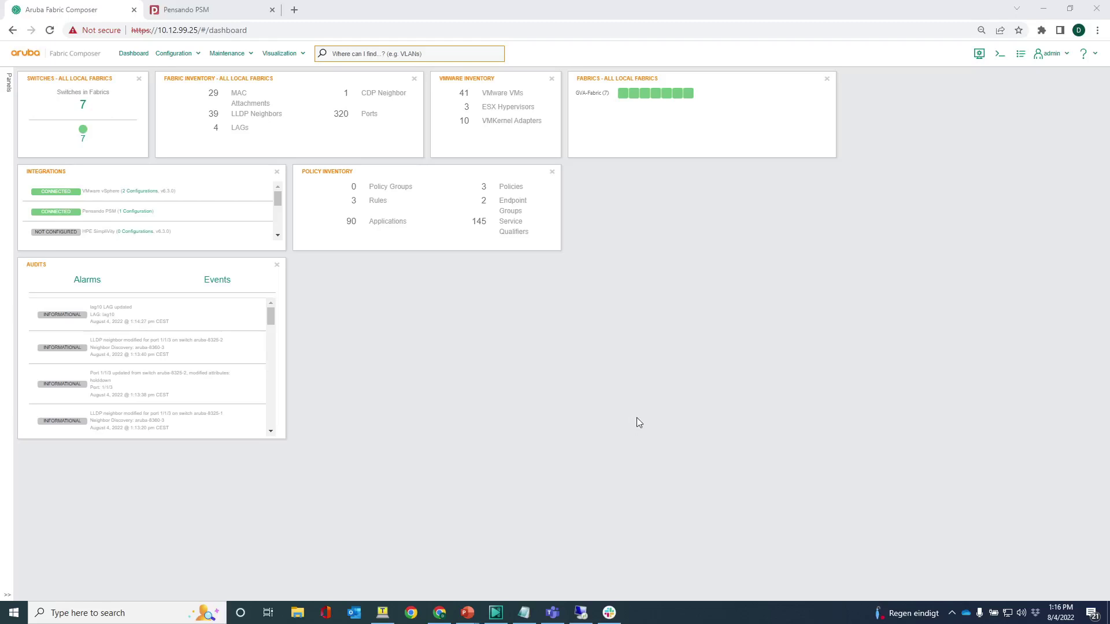
- On the Switch Checkpoints page, add checkpoint 'back8360' for switch aruba-8360-3 and apply it
{"action": "left_click", "coordinate": [222, 59]}
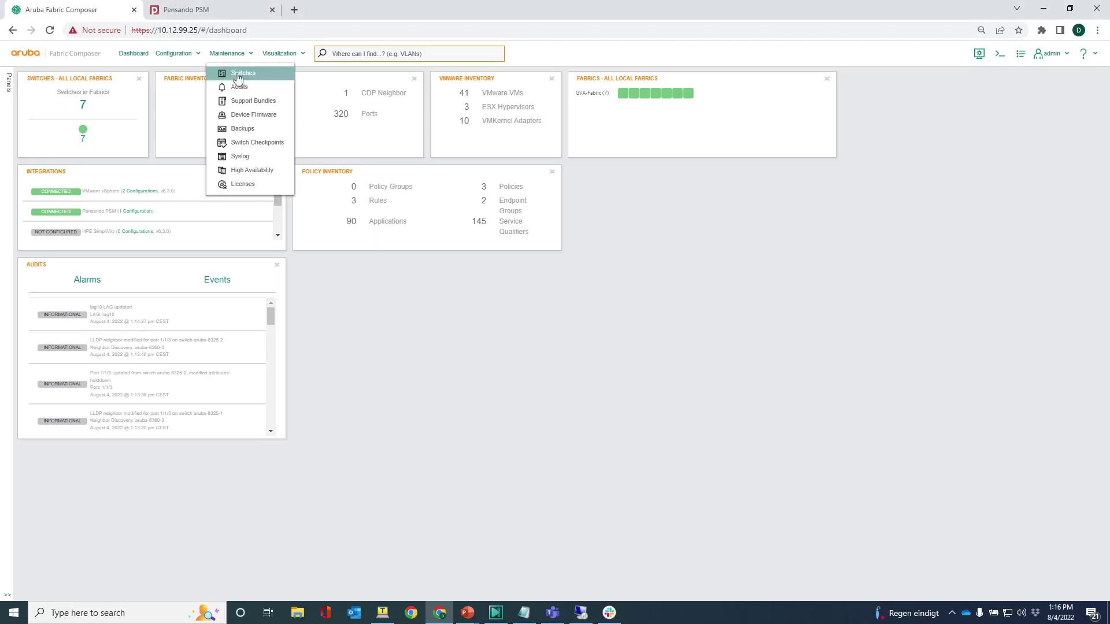
{"action": "left_click", "coordinate": [253, 144]}
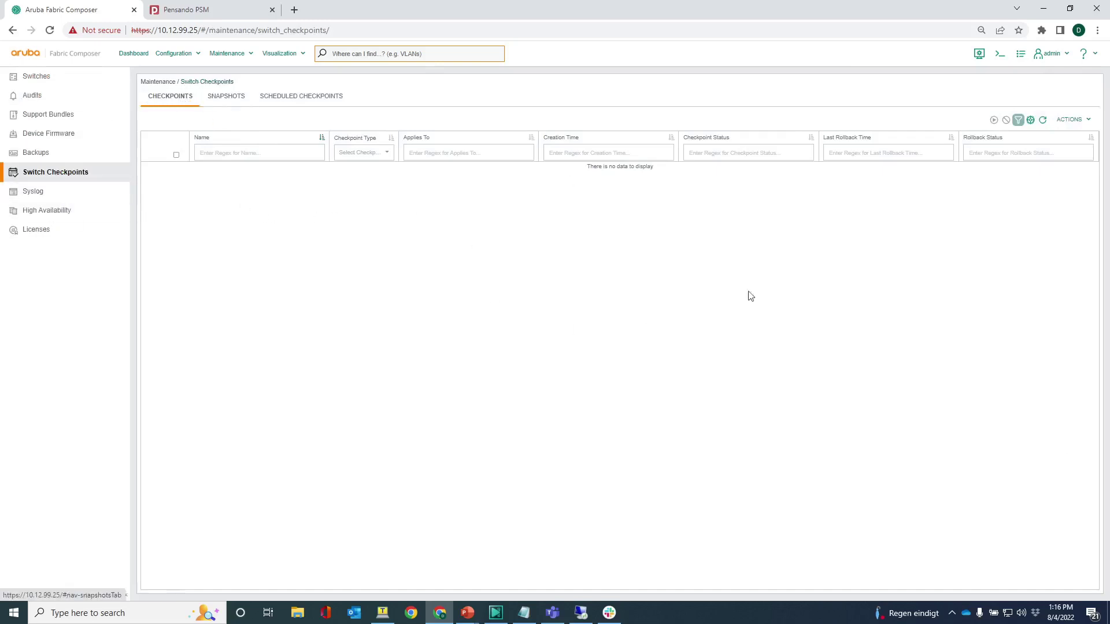
{"action": "left_click", "coordinate": [1071, 120]}
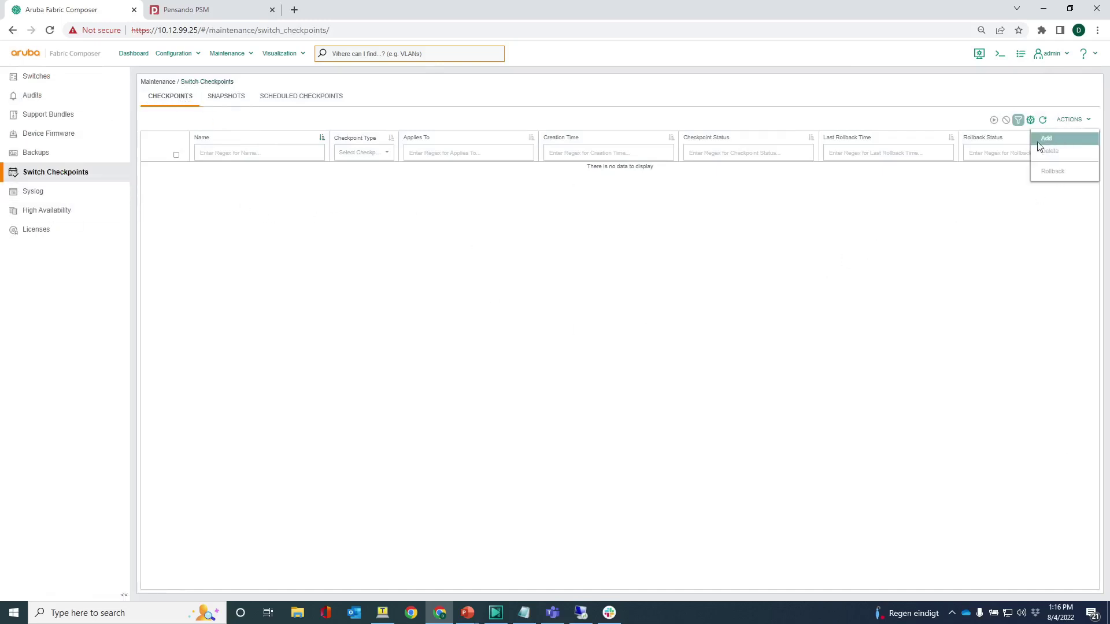
{"action": "left_click", "coordinate": [1042, 138]}
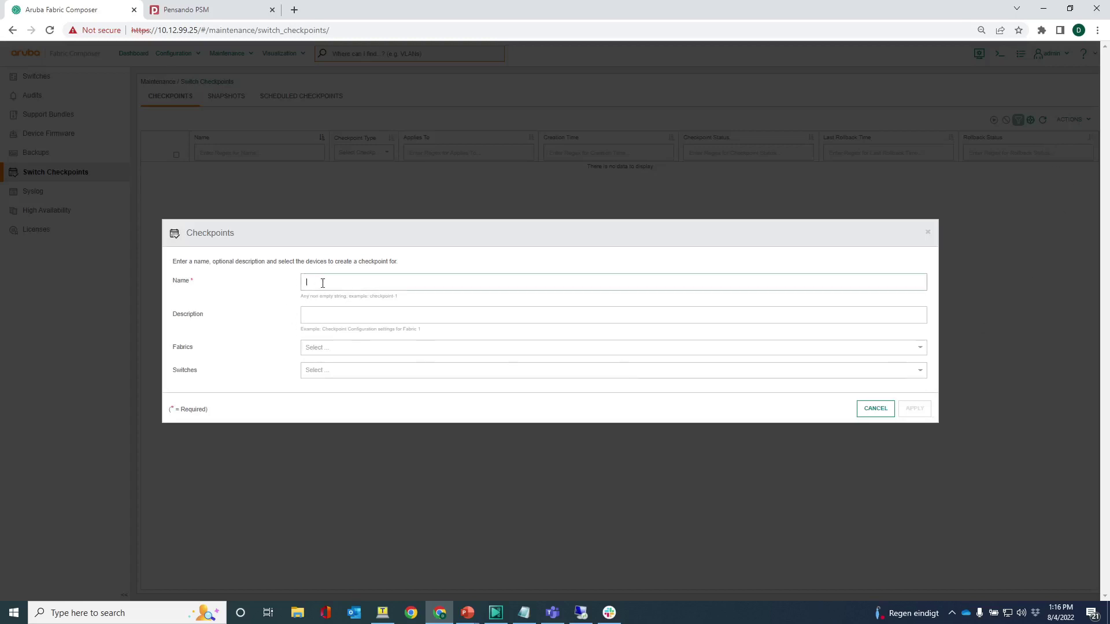
{"action": "type", "text": "back8360"}
{"action": "left_click", "coordinate": [330, 370]}
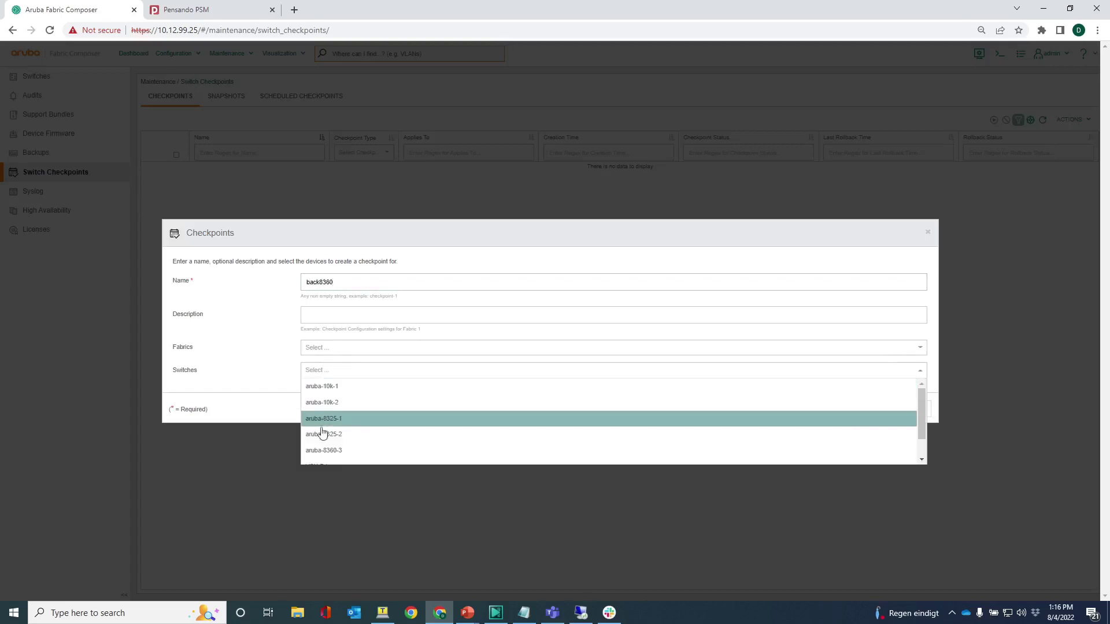
{"action": "left_click", "coordinate": [319, 451]}
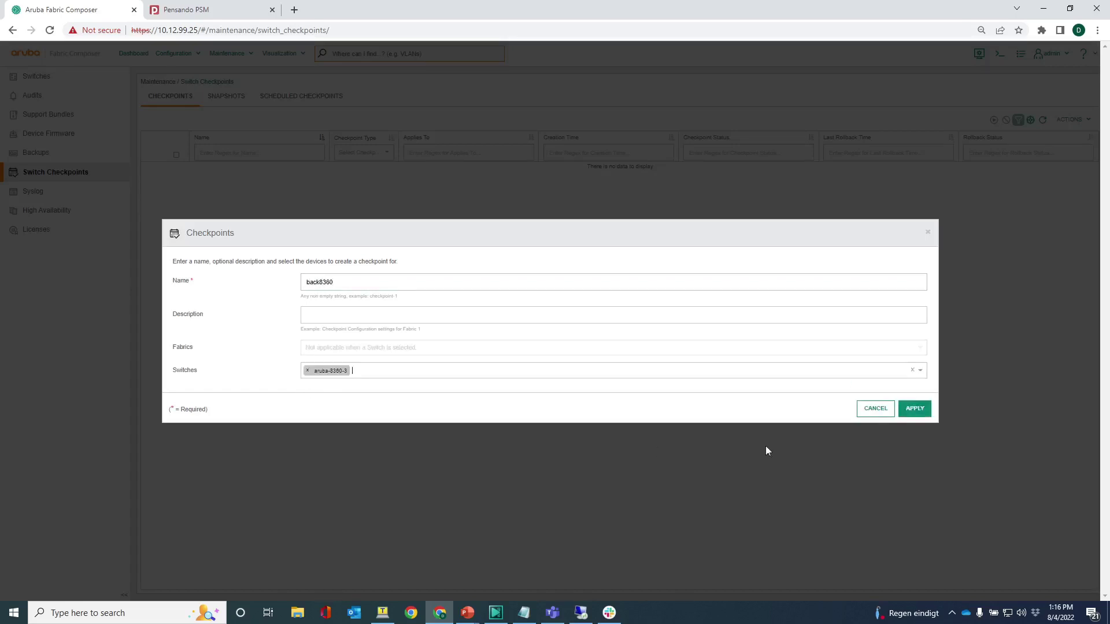
{"action": "left_click", "coordinate": [925, 415]}
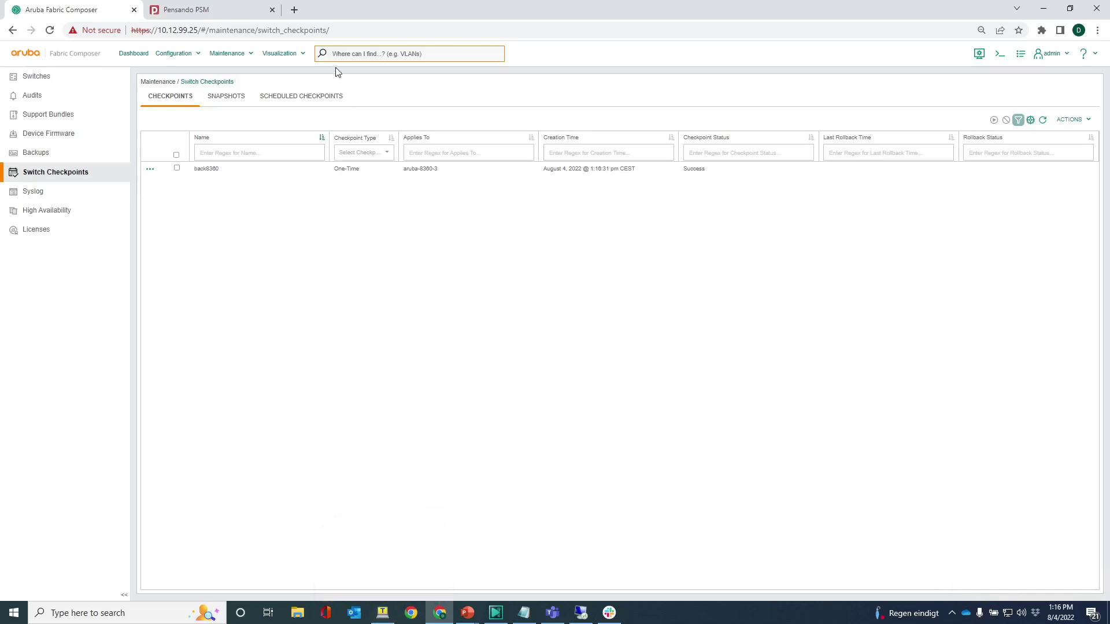
- In the switch terminal, run 'show checkpoint initConfig', correcting the misspelled checkpoint name
{"action": "left_click", "coordinate": [382, 614]}
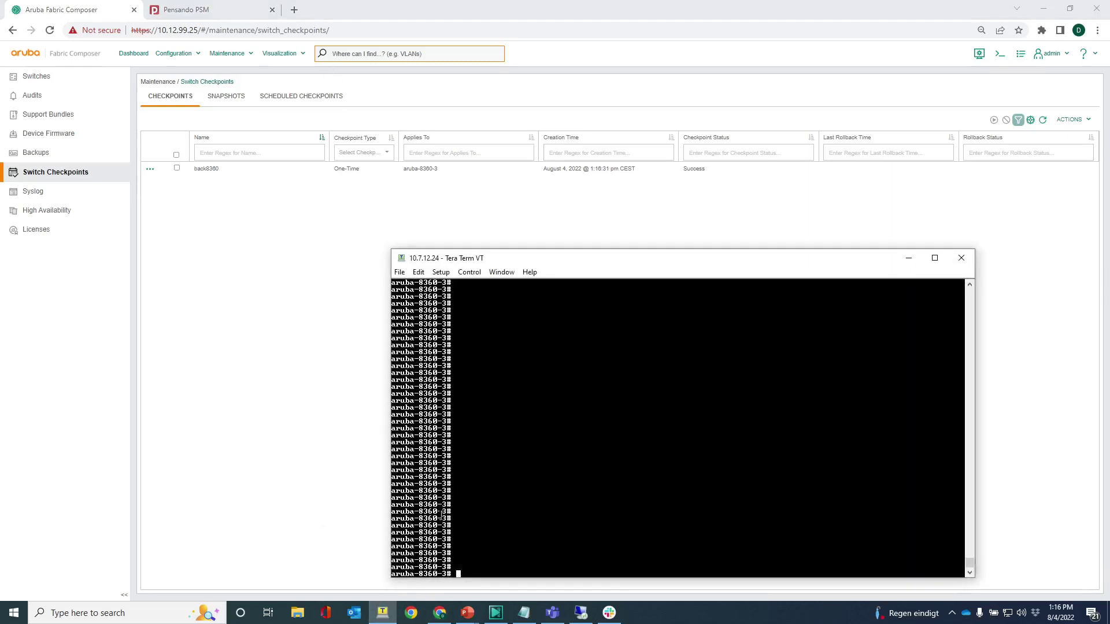
{"action": "left_click_drag", "start_coordinate": [532, 258], "coordinate": [486, 200]}
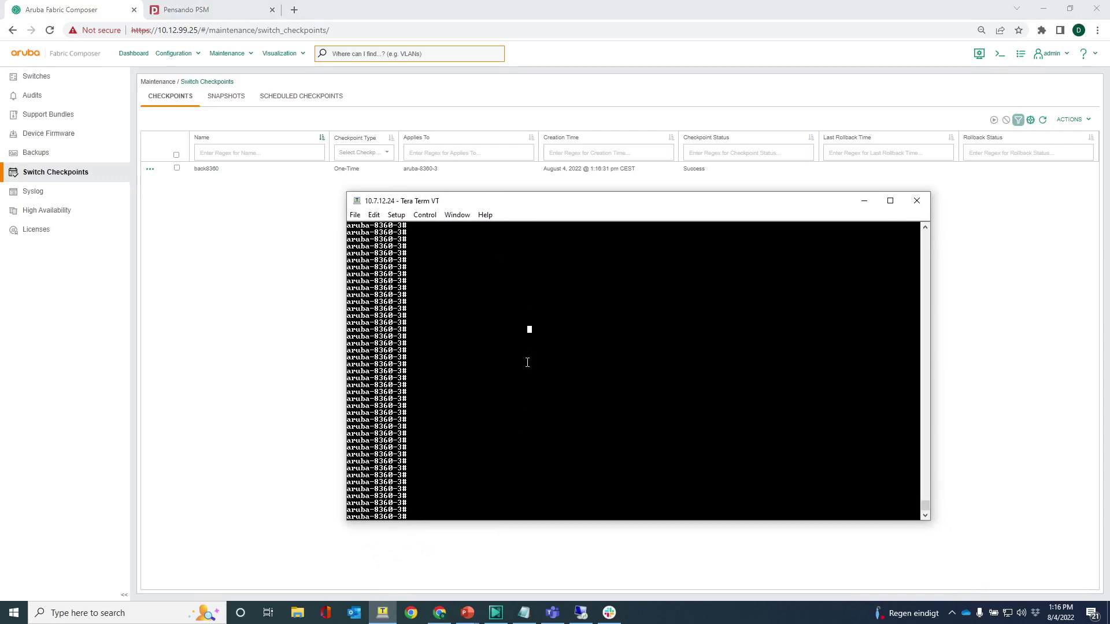
{"action": "type", "text": "show checkpoint initConfig"}
{"action": "key", "text": "Return"}
- Review the checkpoint output: the user account lines, the afc_admin user and the management interface settings
{"action": "scroll", "coordinate": [527, 363], "scroll_direction": "up", "scroll_amount": 2}
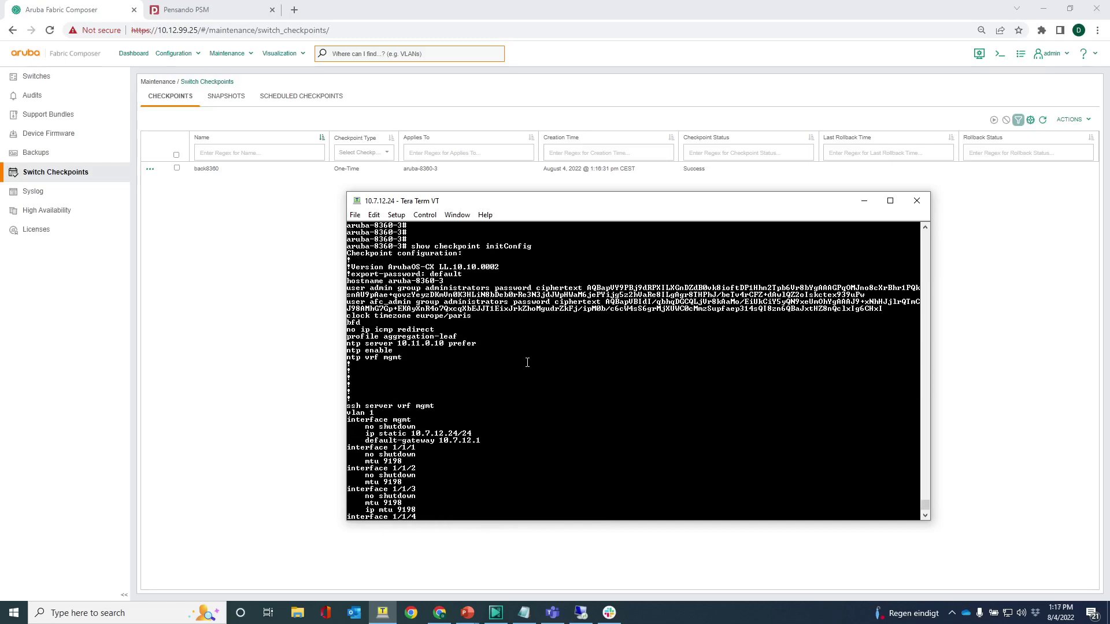
{"action": "scroll", "coordinate": [527, 362], "scroll_direction": "up", "scroll_amount": 1}
{"action": "scroll", "coordinate": [528, 362], "scroll_direction": "down", "scroll_amount": 3}
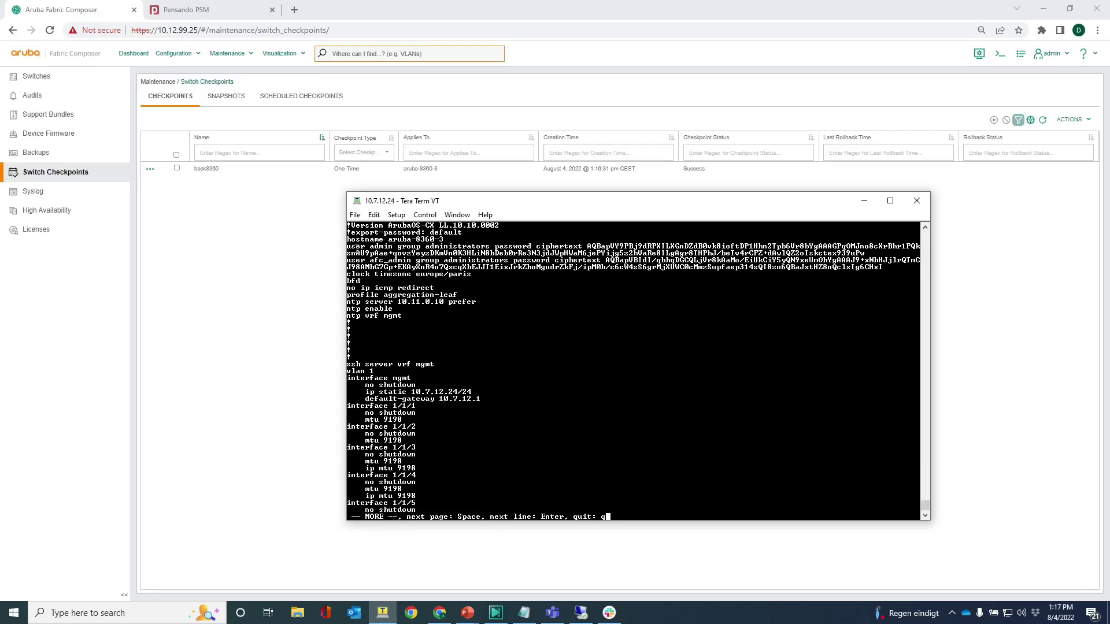
{"action": "left_click_drag", "start_coordinate": [349, 247], "coordinate": [477, 274]}
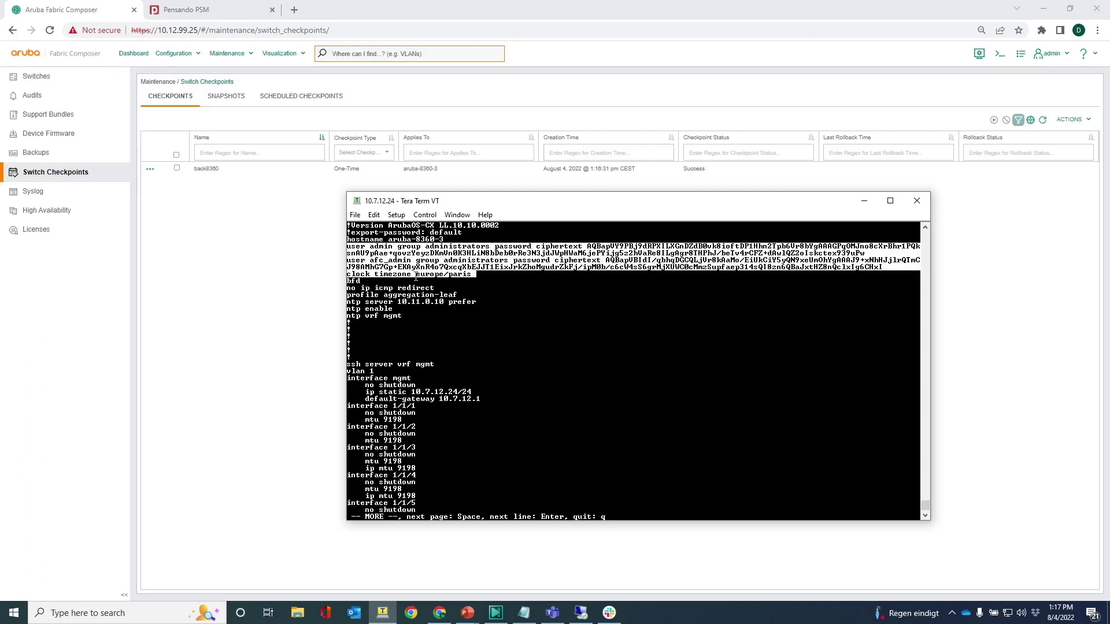
{"action": "left_click", "coordinate": [383, 267]}
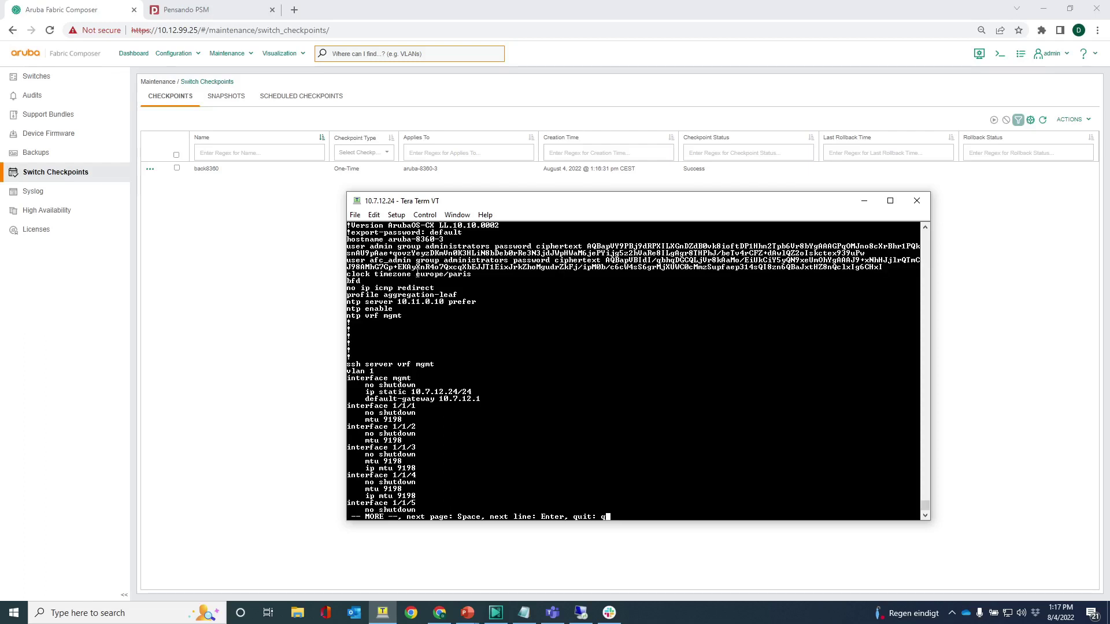
{"action": "left_click_drag", "start_coordinate": [416, 260], "coordinate": [371, 261]}
{"action": "left_click_drag", "start_coordinate": [482, 399], "coordinate": [347, 379]}
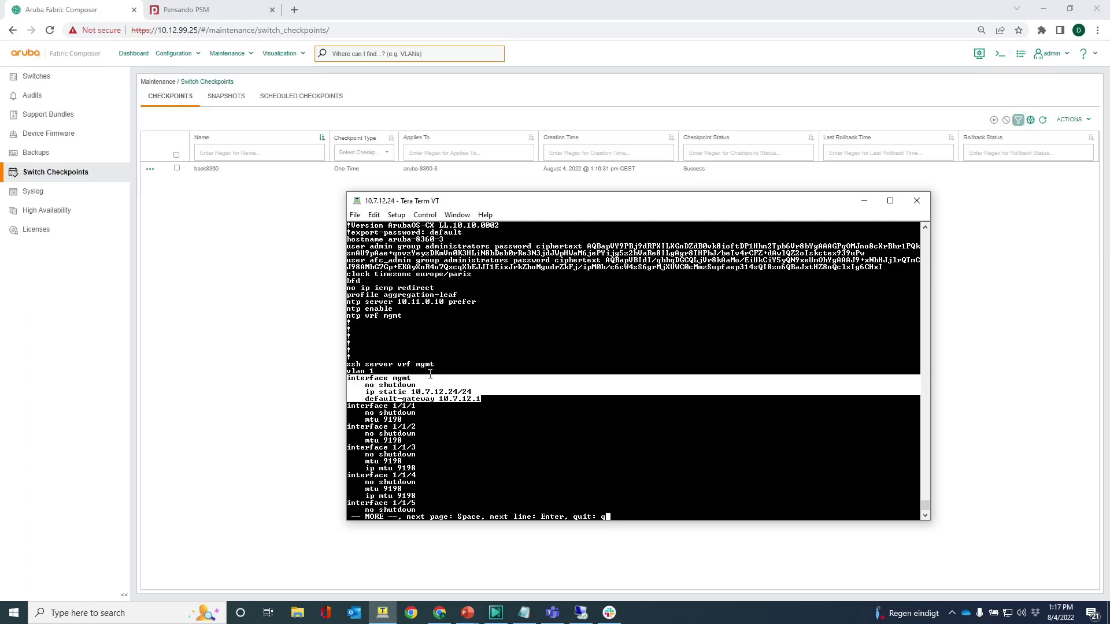
{"action": "left_click", "coordinate": [453, 381]}
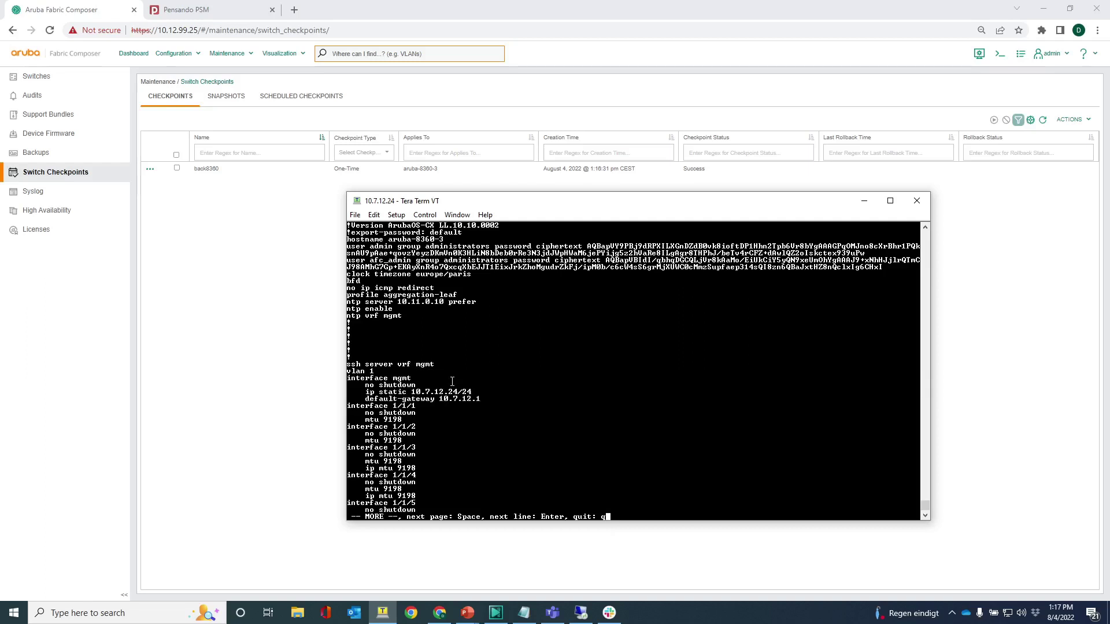
- Page to the end of the listing, check the https-server, SNMP, route and DNS lines, and enter 'copy checkpoint initConfig run'
{"action": "key", "text": "space"}
{"action": "key", "text": "space"}
{"action": "key", "text": "space"}
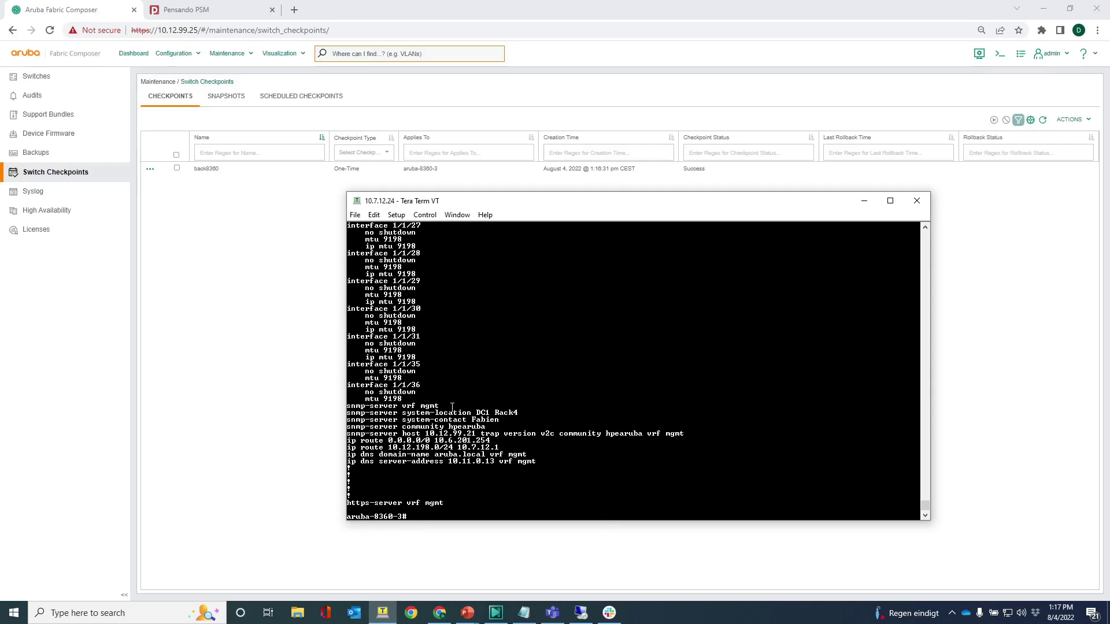
{"action": "left_click_drag", "start_coordinate": [448, 498], "coordinate": [347, 501]}
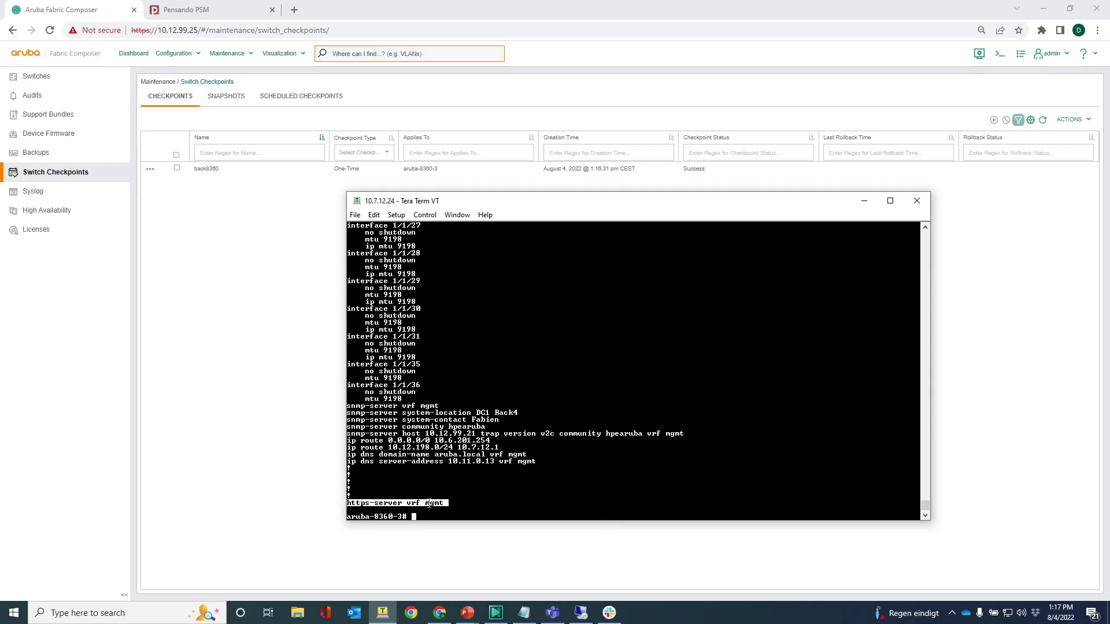
{"action": "left_click_drag", "start_coordinate": [540, 463], "coordinate": [348, 407]}
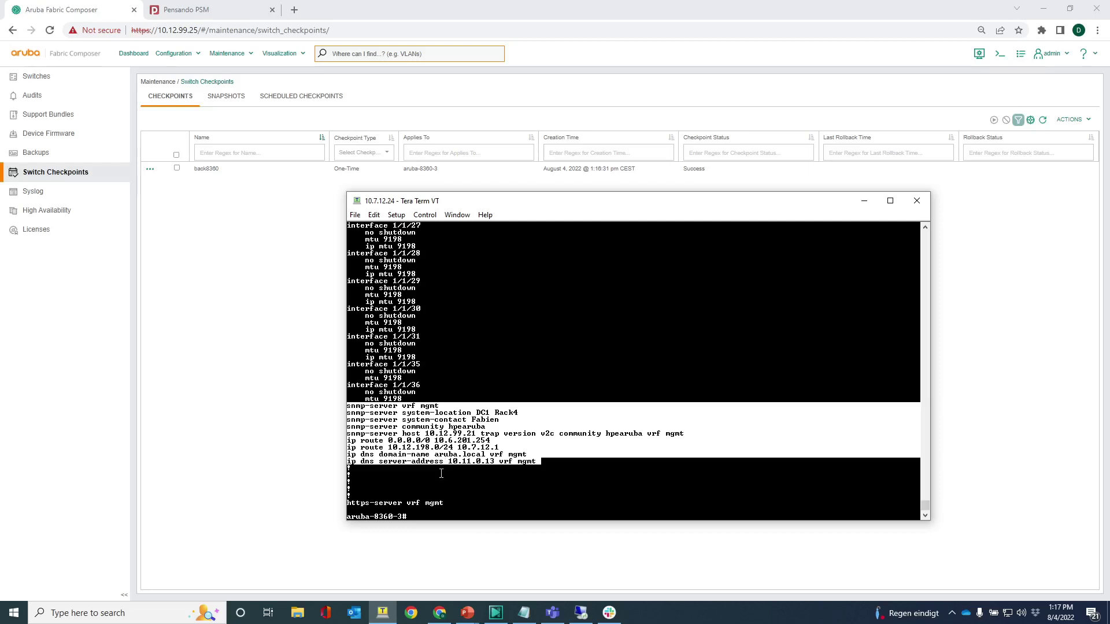
{"action": "left_click", "coordinate": [435, 488]}
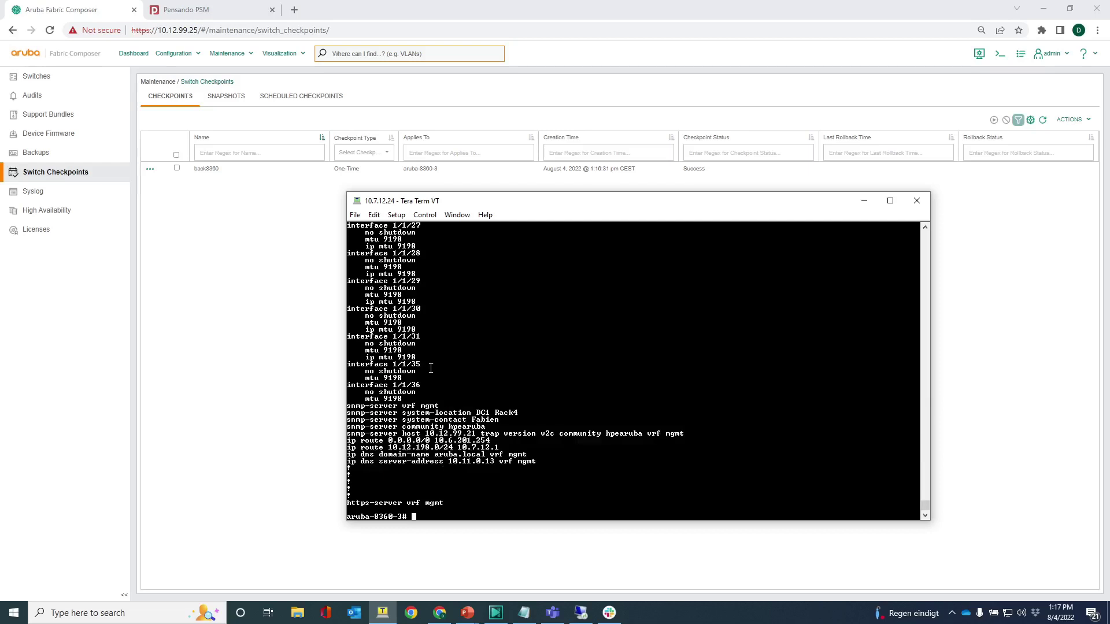
{"action": "type", "text": "copy checkpoint initConfig run"}
- Apply the initConfig checkpoint to the running config and save it with 'wr m'
{"action": "key", "text": "Return"}
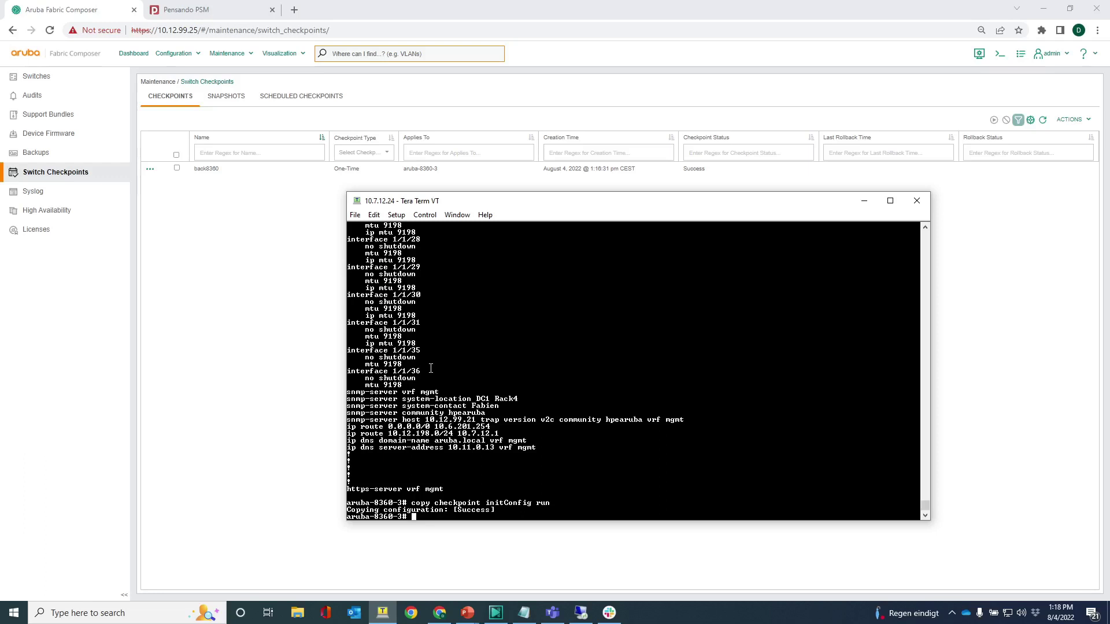
{"action": "type", "text": "wr m"}
{"action": "key", "text": "Return"}
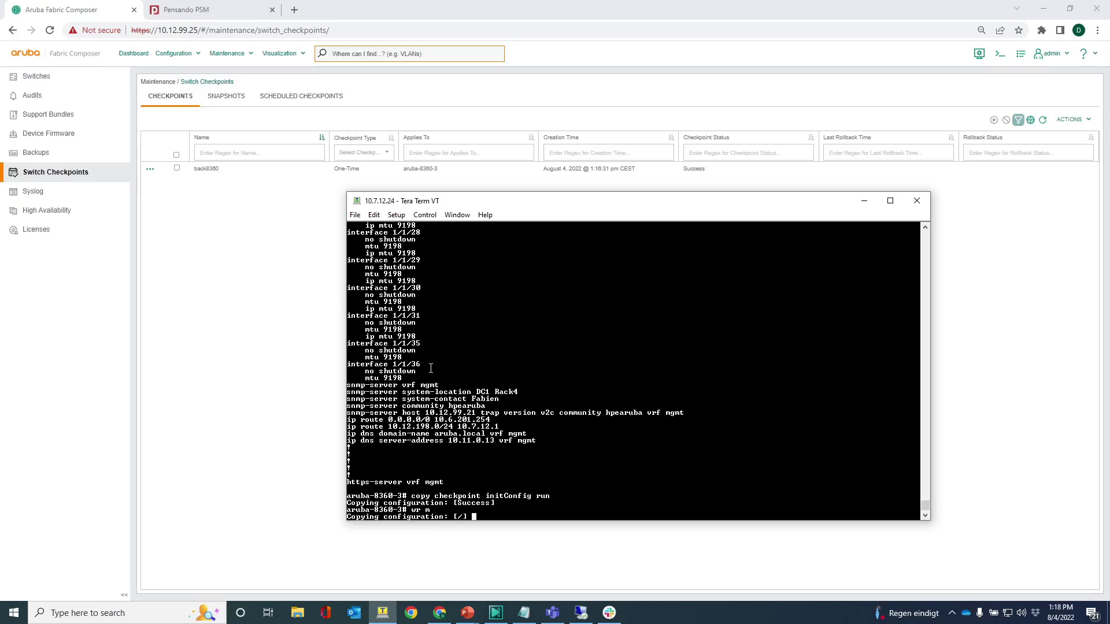
- Reboot the switch with 'boot sys', confirming with y
{"action": "type", "text": "boot sys"}
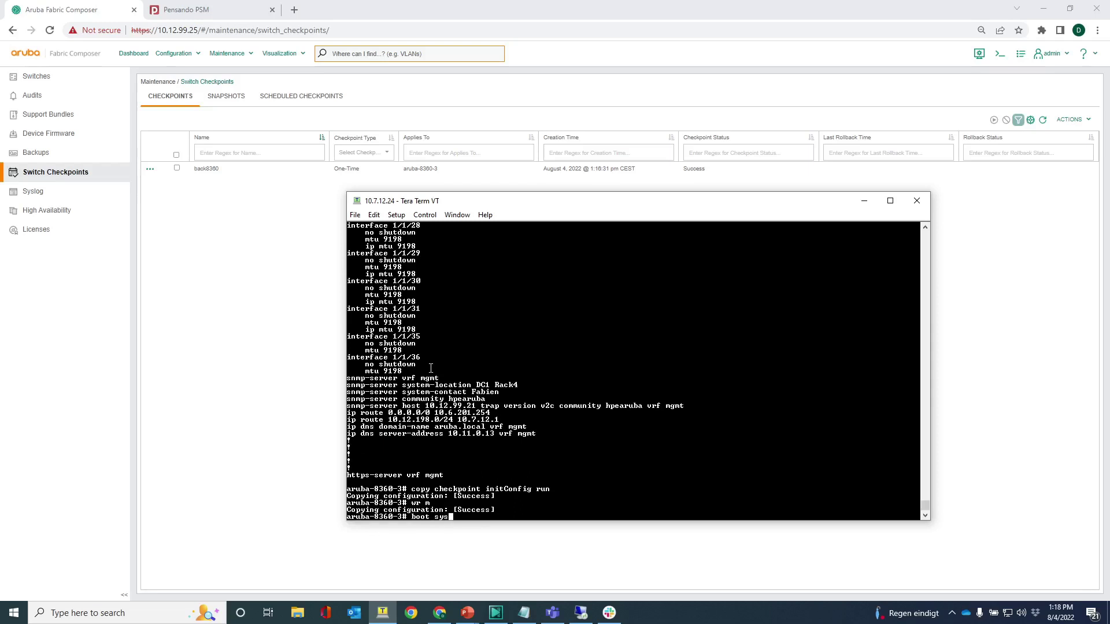
{"action": "key", "text": "Return"}
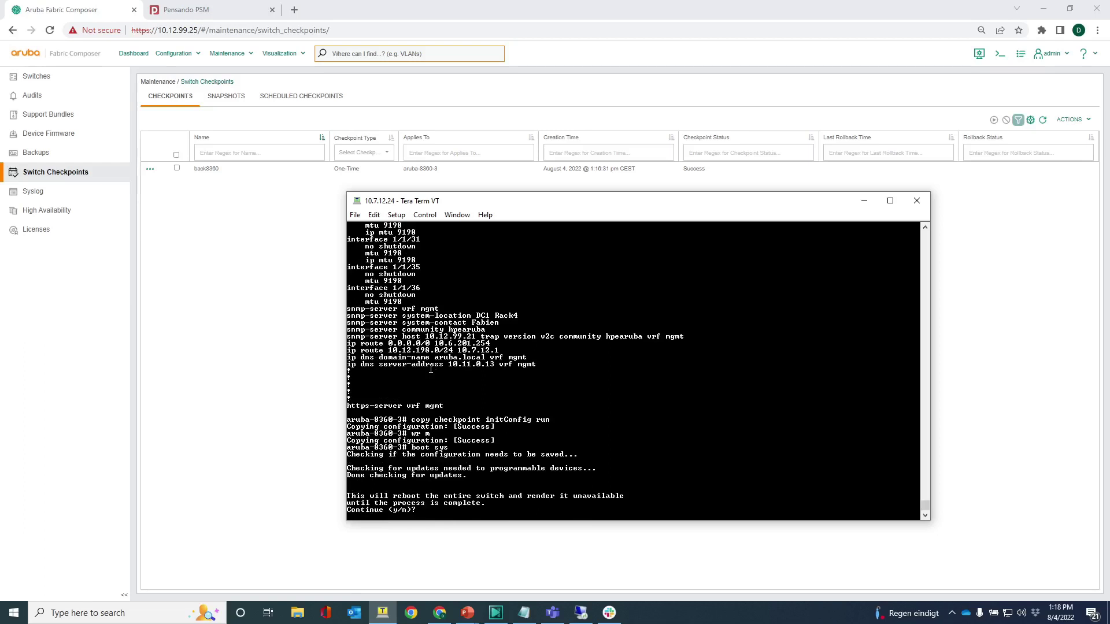
{"action": "type", "text": "y"}
{"action": "key", "text": "Return"}
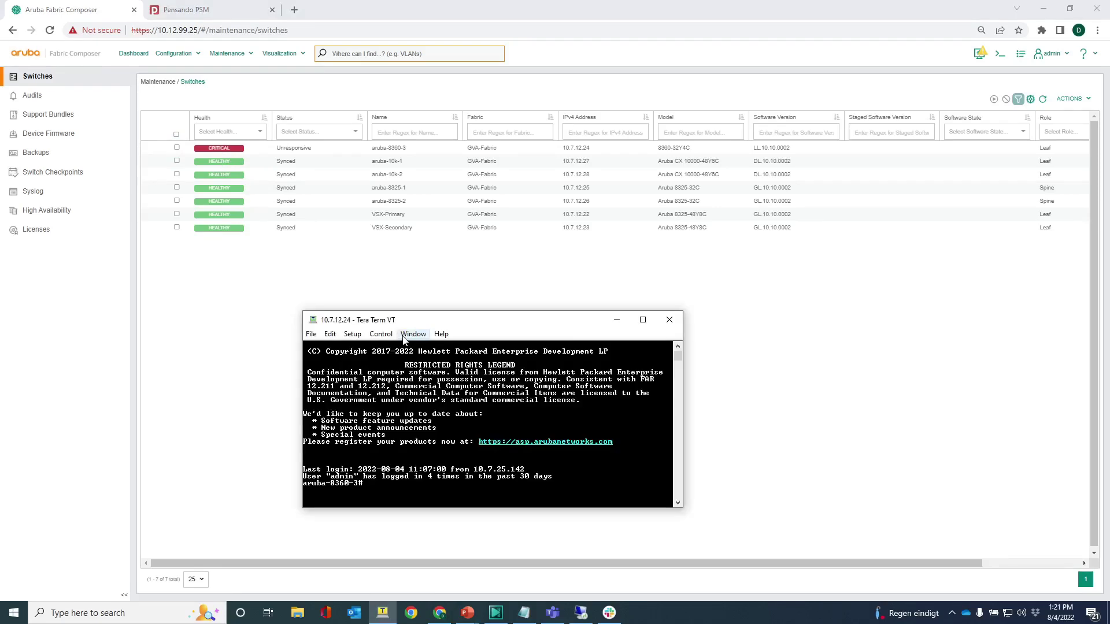
- Move the reconnected terminal window aside to watch aruba-8360-3 return to Healthy and Synced
{"action": "left_click_drag", "start_coordinate": [435, 321], "coordinate": [363, 256]}
{"action": "mouse_move", "coordinate": [206, 154]}
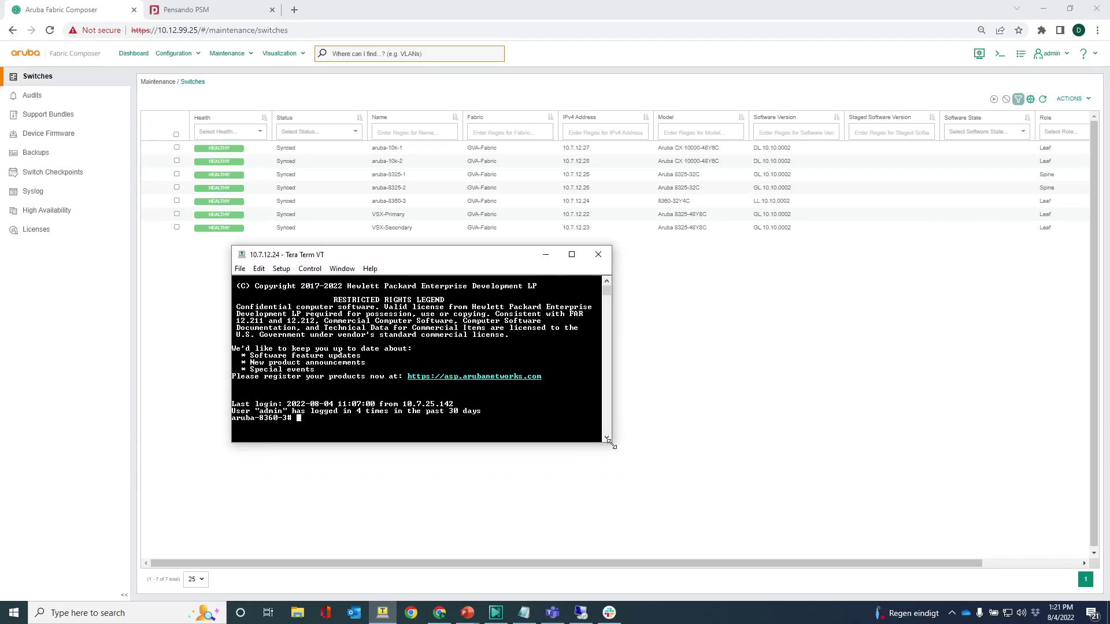
- Enlarge the terminal, run 'show run', page to the end and scroll back through the configuration
{"action": "left_click_drag", "start_coordinate": [612, 444], "coordinate": [946, 541]}
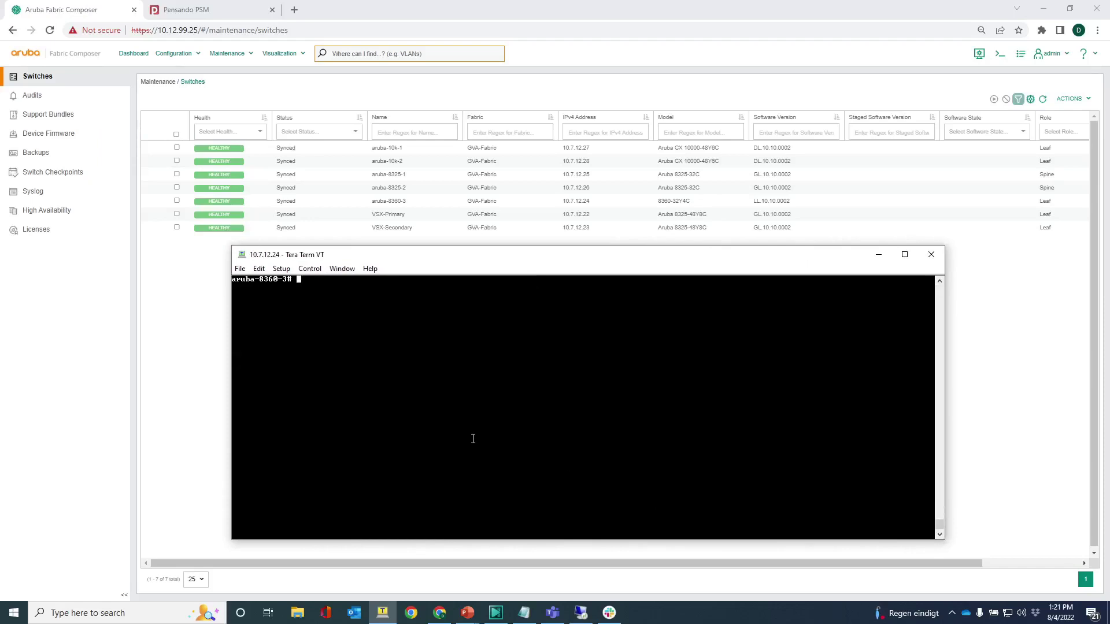
{"action": "key", "text": "Return"}
{"action": "key", "text": "Return"}
{"action": "key", "text": "Return"}
{"action": "type", "text": "show run"}
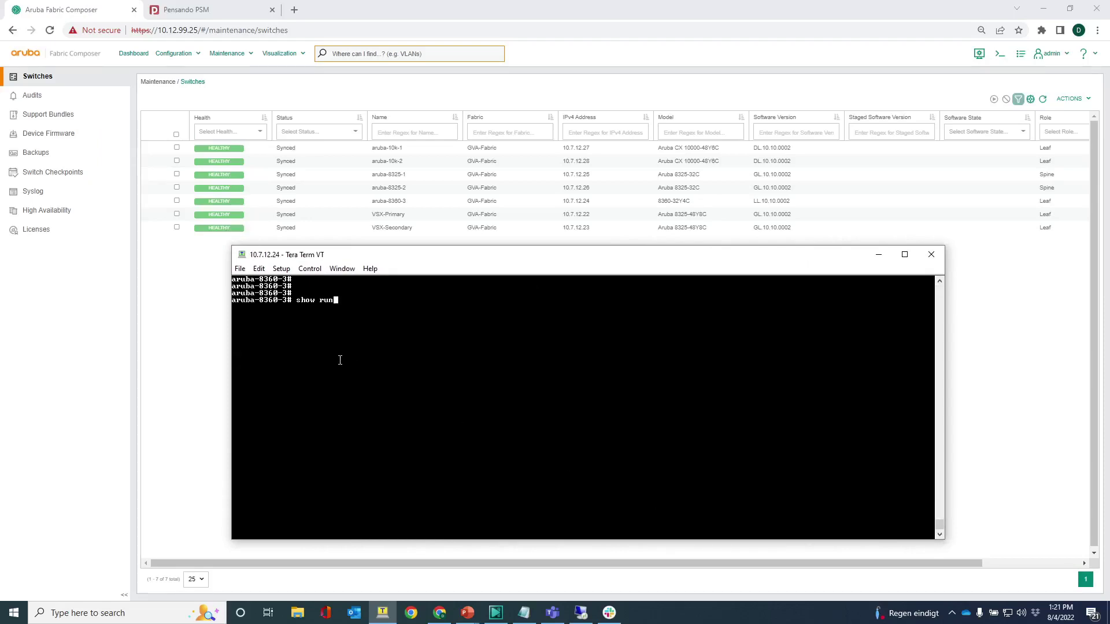
{"action": "key", "text": "Return"}
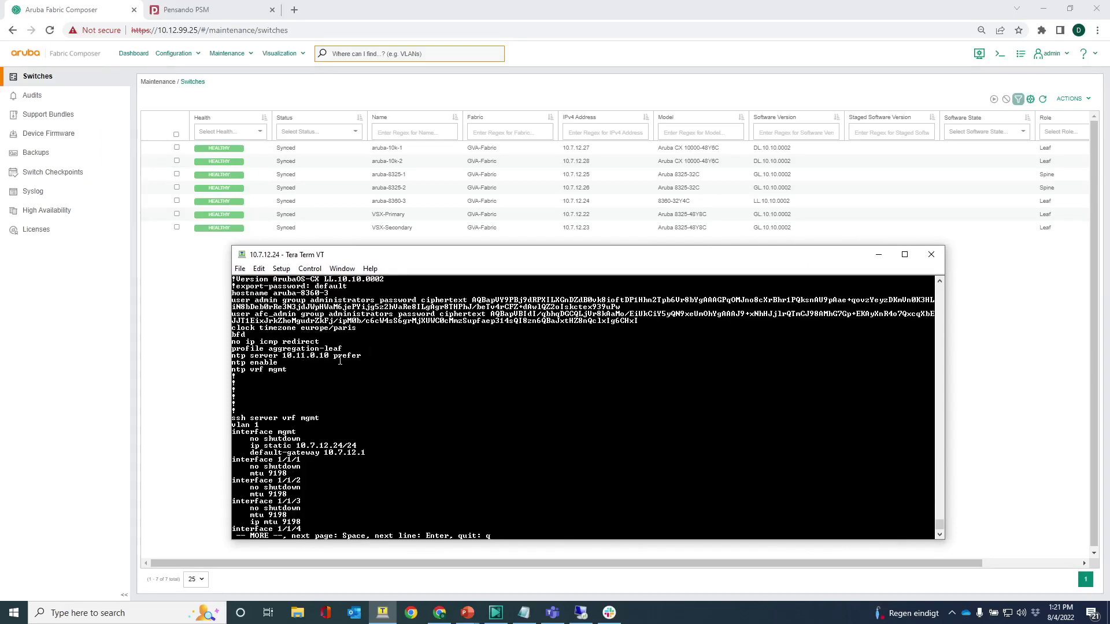
{"action": "key", "text": "space"}
{"action": "key", "text": "space"}
{"action": "key", "text": "space"}
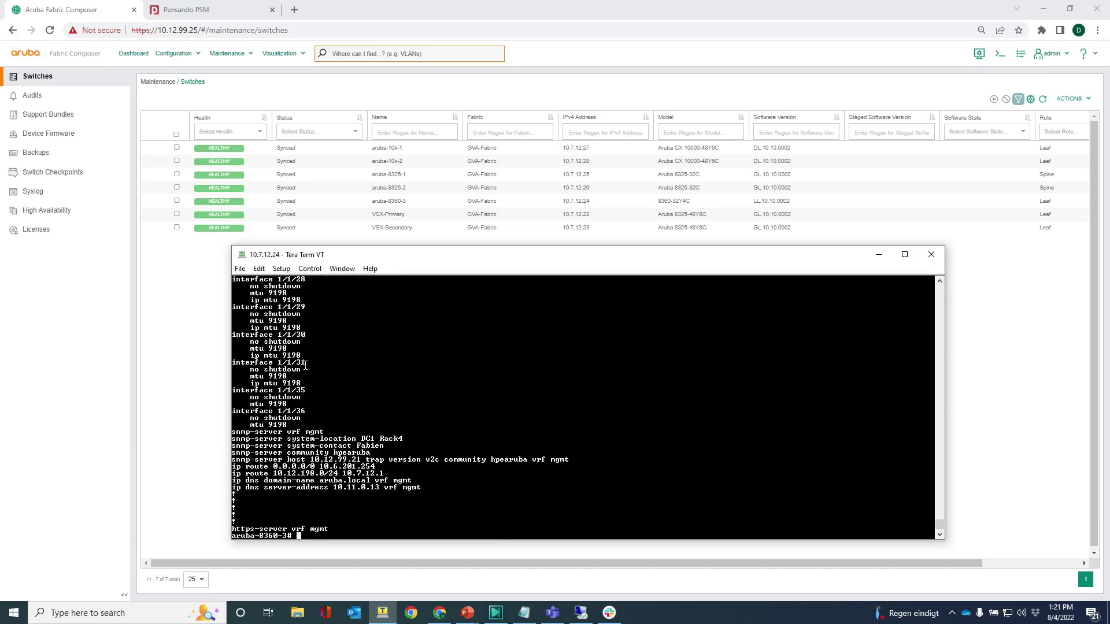
{"action": "scroll", "coordinate": [309, 384], "scroll_direction": "up", "scroll_amount": 20}
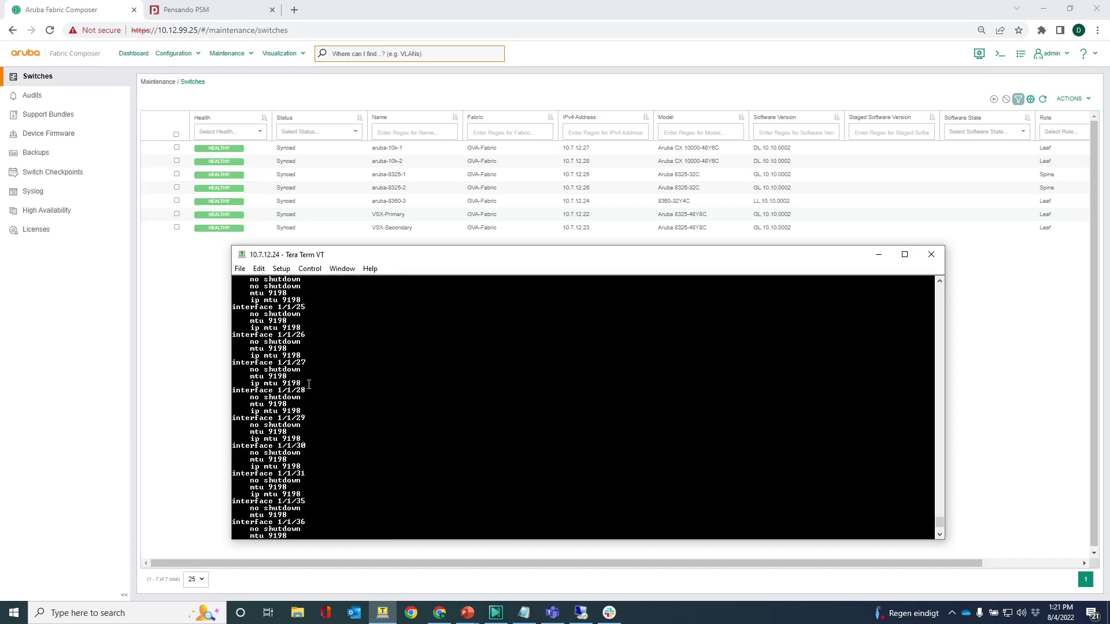
{"action": "scroll", "coordinate": [295, 370], "scroll_direction": "up", "scroll_amount": 20}
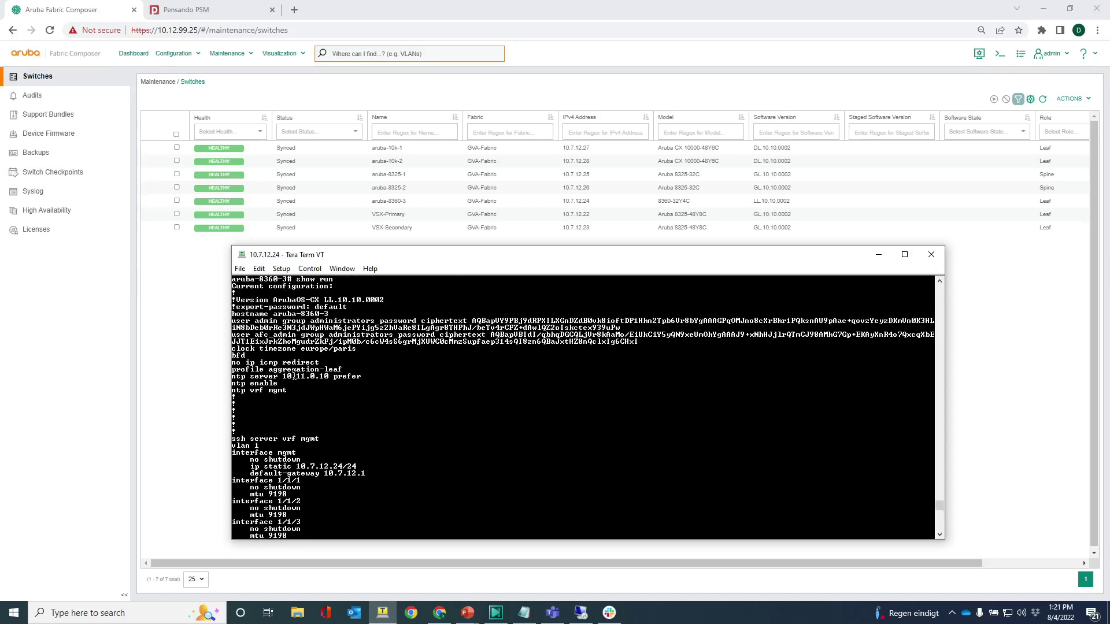
{"action": "scroll", "coordinate": [295, 376], "scroll_direction": "up", "scroll_amount": 2}
{"action": "scroll", "coordinate": [295, 373], "scroll_direction": "down", "scroll_amount": 13}
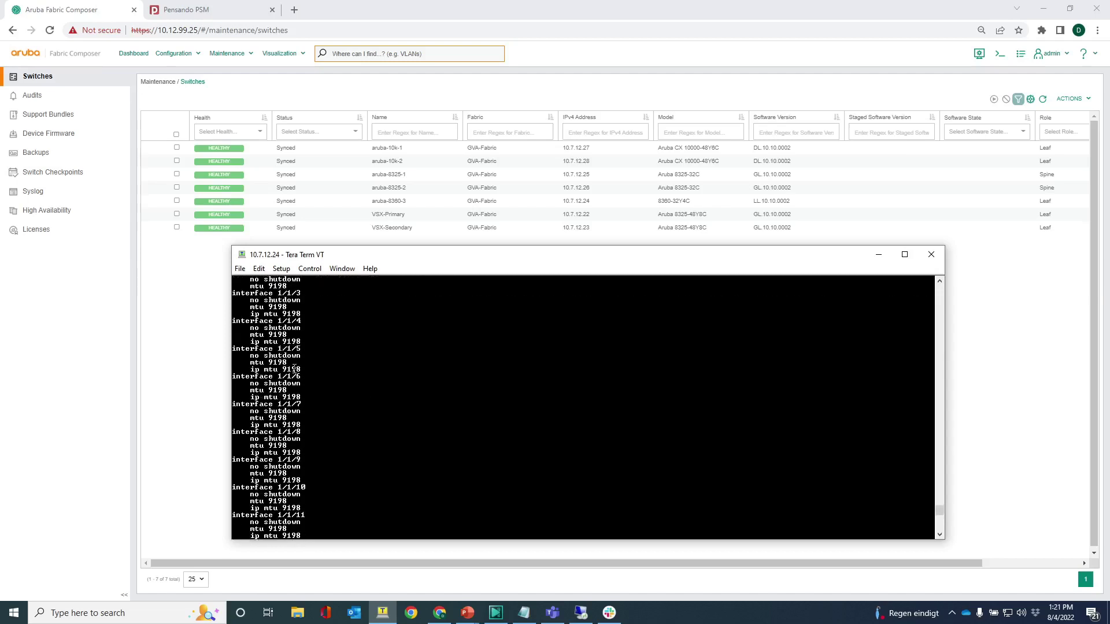
{"action": "scroll", "coordinate": [294, 367], "scroll_direction": "down", "scroll_amount": 20}
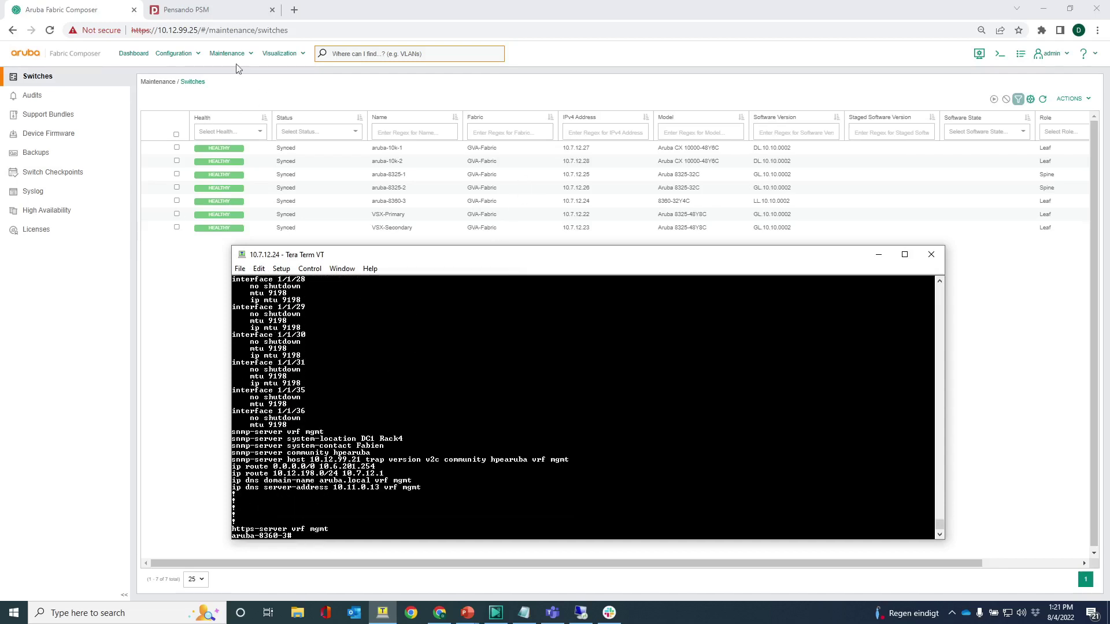
- Roll aruba-8360-3 back to checkpoint back8360 with copy of running config to startup config enabled
{"action": "left_click", "coordinate": [223, 56]}
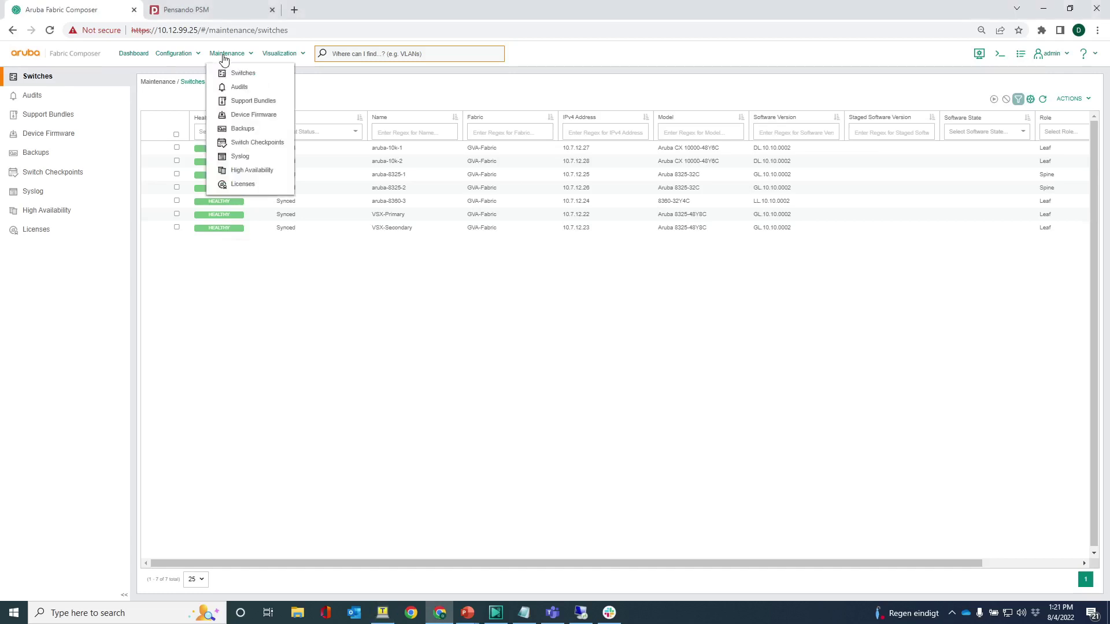
{"action": "left_click", "coordinate": [253, 143]}
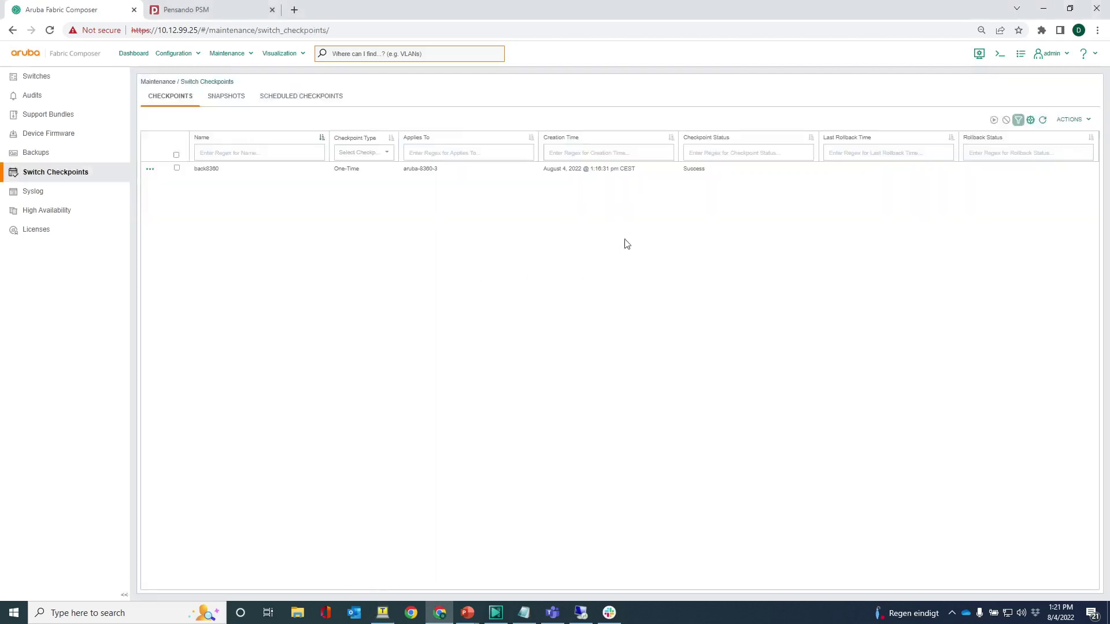
{"action": "left_click", "coordinate": [177, 168]}
{"action": "left_click", "coordinate": [1070, 121]}
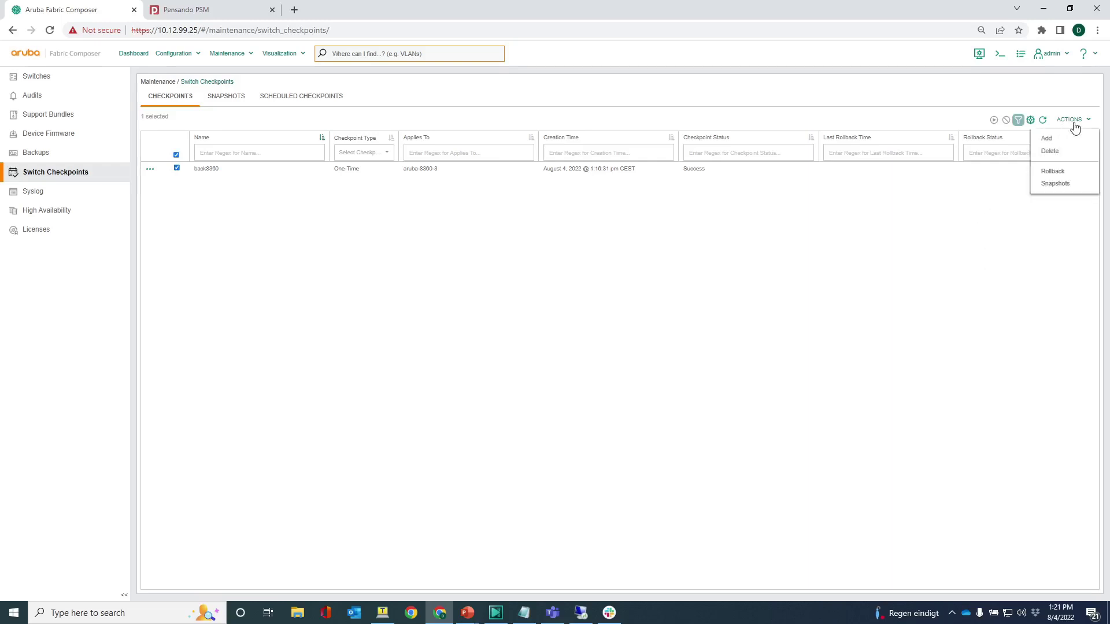
{"action": "left_click", "coordinate": [1052, 173]}
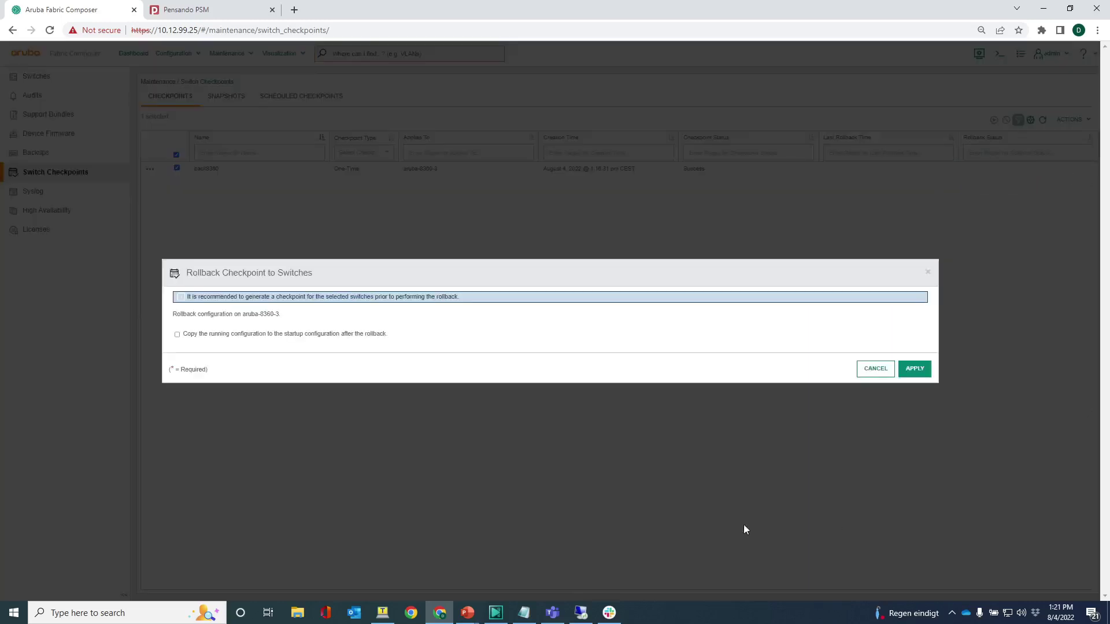
{"action": "left_click", "coordinate": [177, 335]}
{"action": "left_click", "coordinate": [913, 370]}
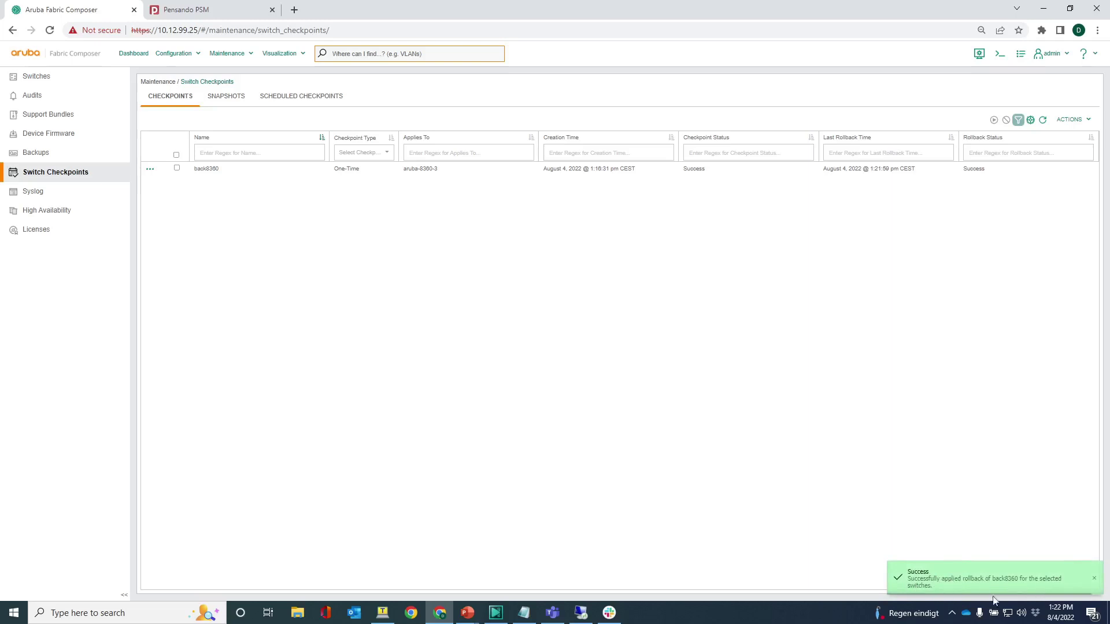
- In the terminal, run 'show run' and check the restored GUA-VRF lines
{"action": "left_click", "coordinate": [384, 612]}
{"action": "key", "text": "Return"}
{"action": "key", "text": "Return"}
{"action": "key", "text": "Return"}
{"action": "key", "text": "Return"}
{"action": "key", "text": "Return"}
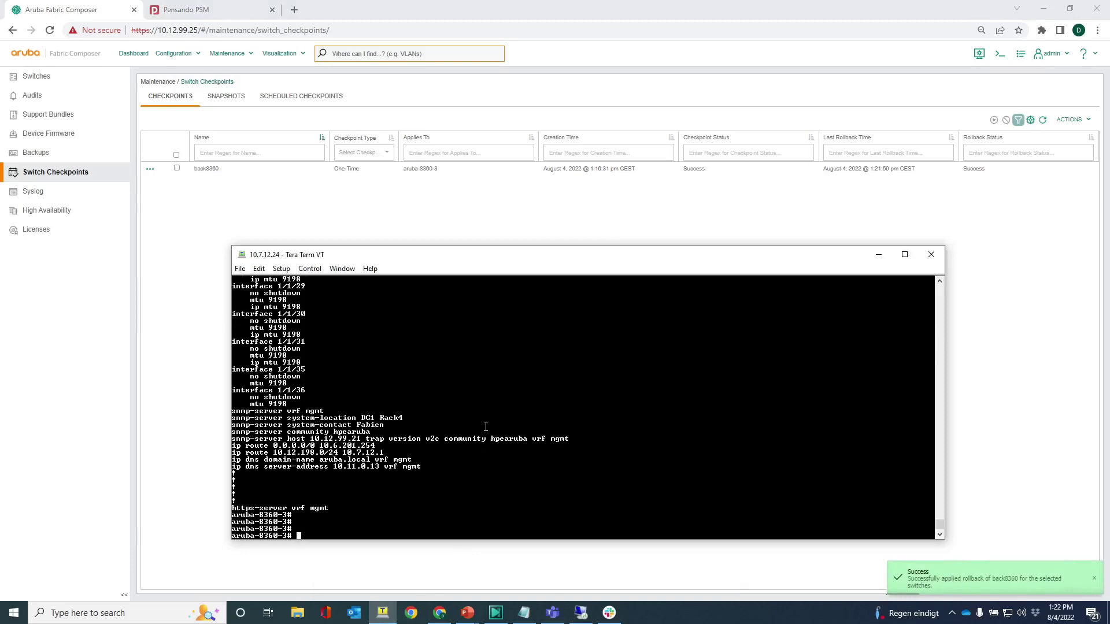
{"action": "type", "text": "show run"}
{"action": "key", "text": "Return"}
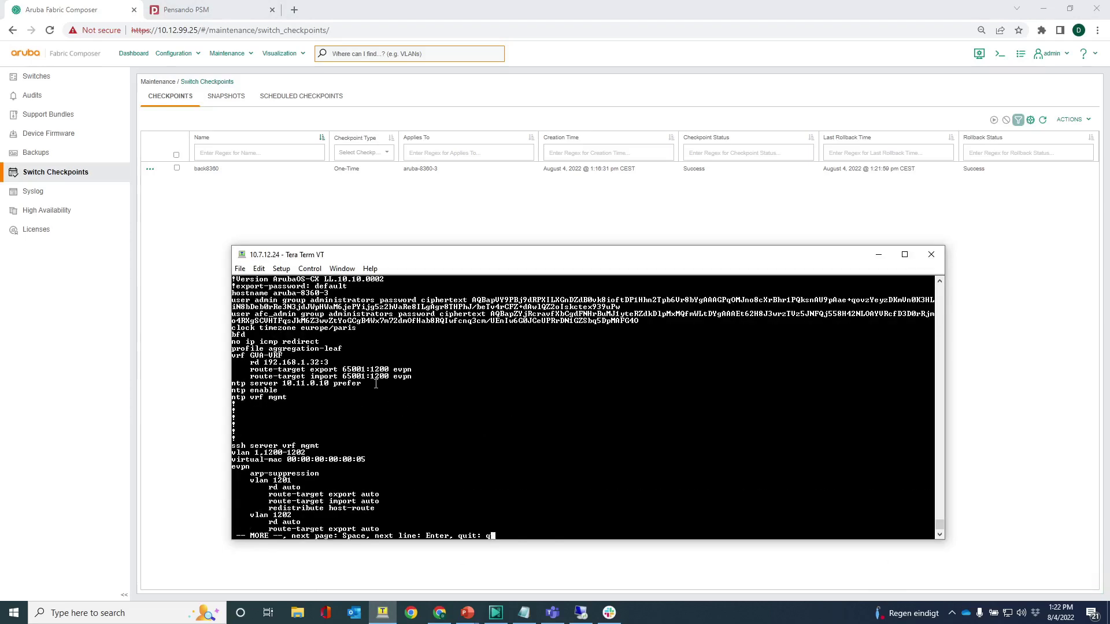
{"action": "left_click_drag", "start_coordinate": [421, 380], "coordinate": [233, 356]}
{"action": "left_click", "coordinate": [280, 373]}
- Page through the interface, OSPF and BGP configuration to the end of the listing
{"action": "key", "text": "space"}
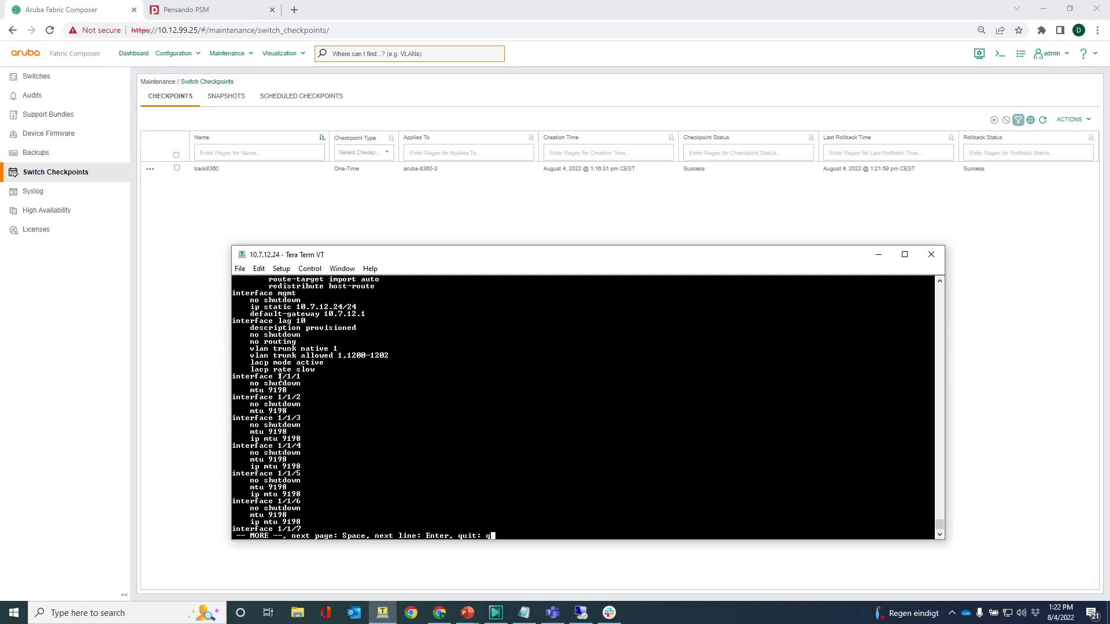
{"action": "key", "text": "space"}
{"action": "scroll", "coordinate": [285, 373], "scroll_direction": "up", "scroll_amount": 4}
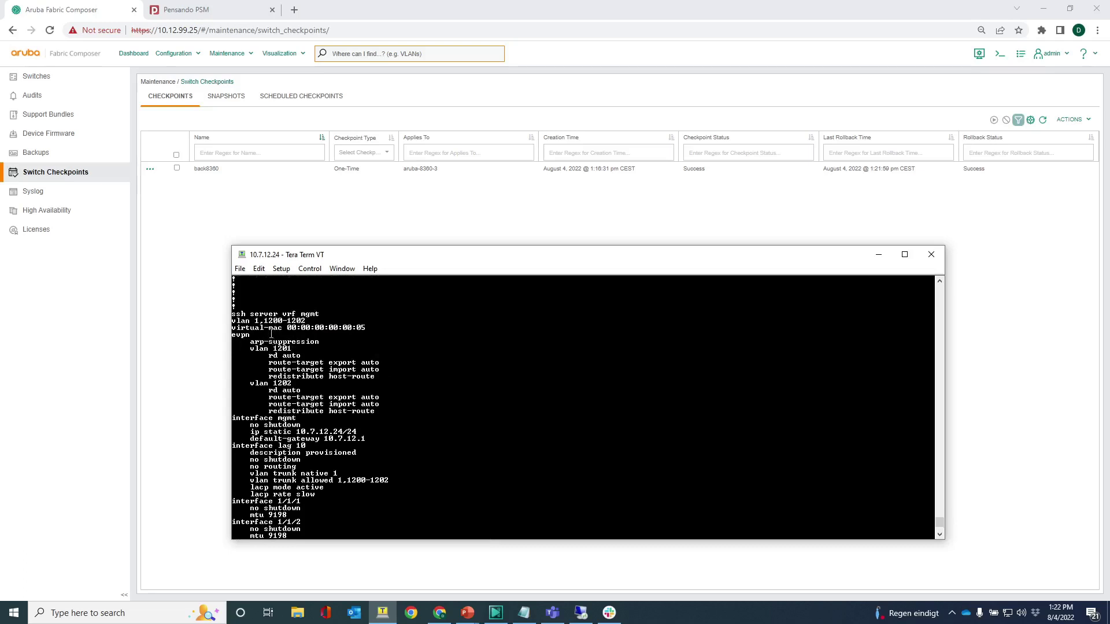
{"action": "scroll", "coordinate": [261, 325], "scroll_direction": "down", "scroll_amount": 6}
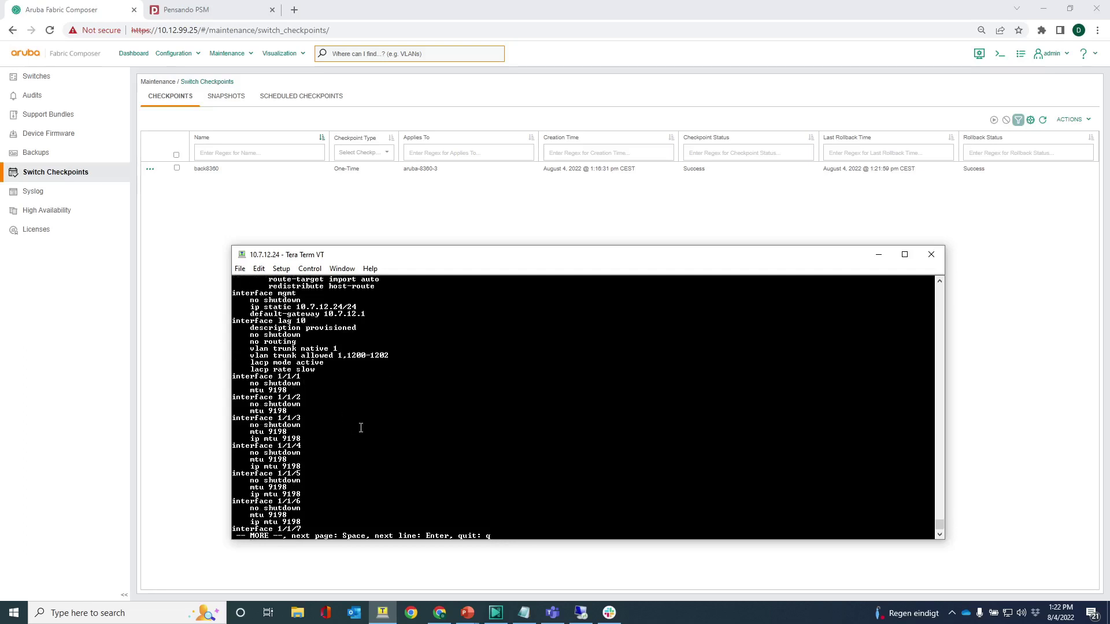
{"action": "key", "text": "space"}
{"action": "key", "text": "space"}
{"action": "key", "text": "space"}
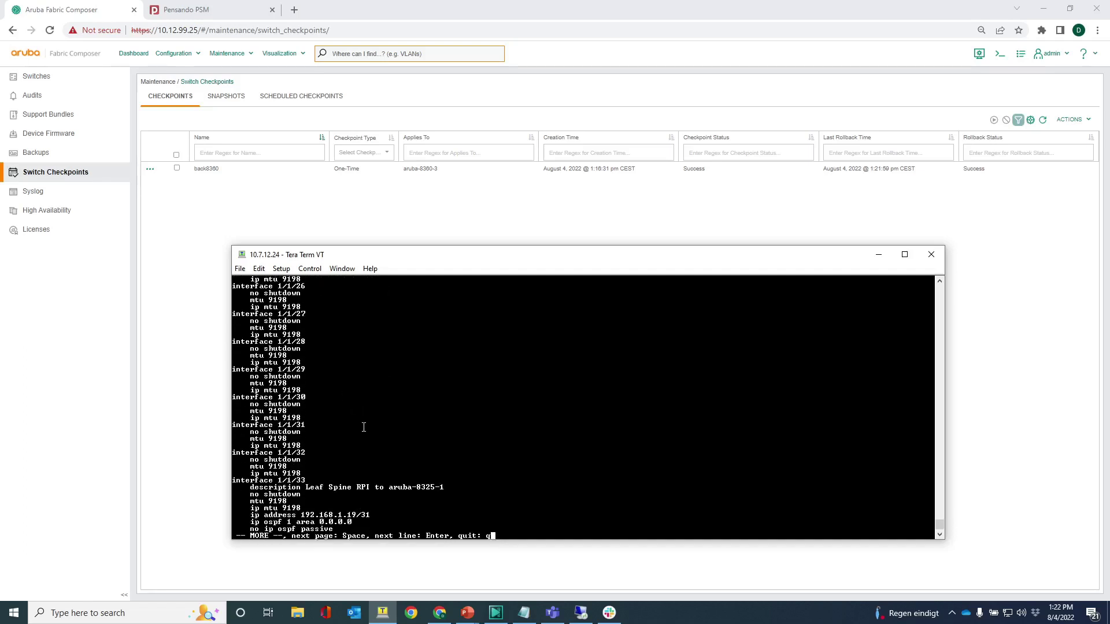
{"action": "key", "text": "space"}
{"action": "key", "text": "space"}
{"action": "key", "text": "space"}
{"action": "key", "text": "space"}
{"action": "key", "text": "space"}
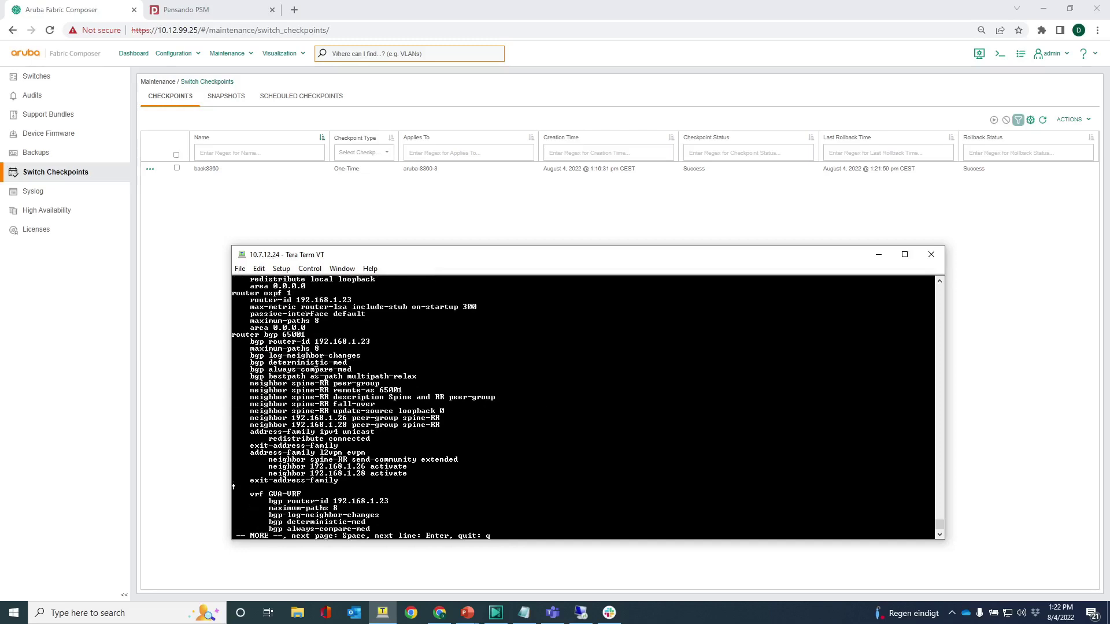
{"action": "key", "text": "space"}
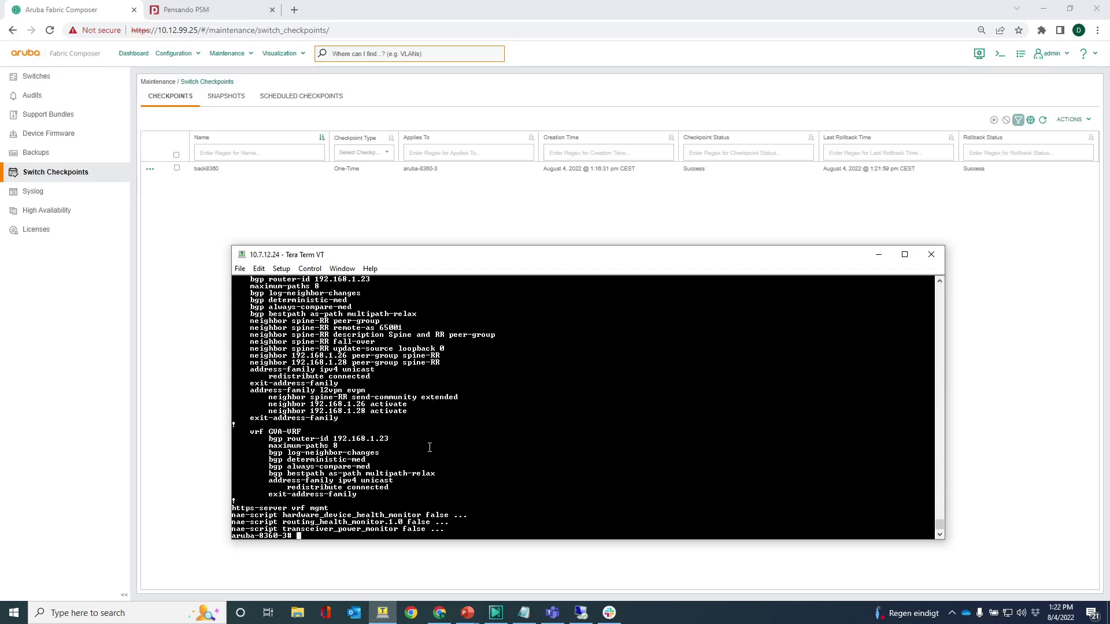
- Run 'show startup-config' and page through the startup configuration
{"action": "type", "text": "show startup-config"}
{"action": "key", "text": "Return"}
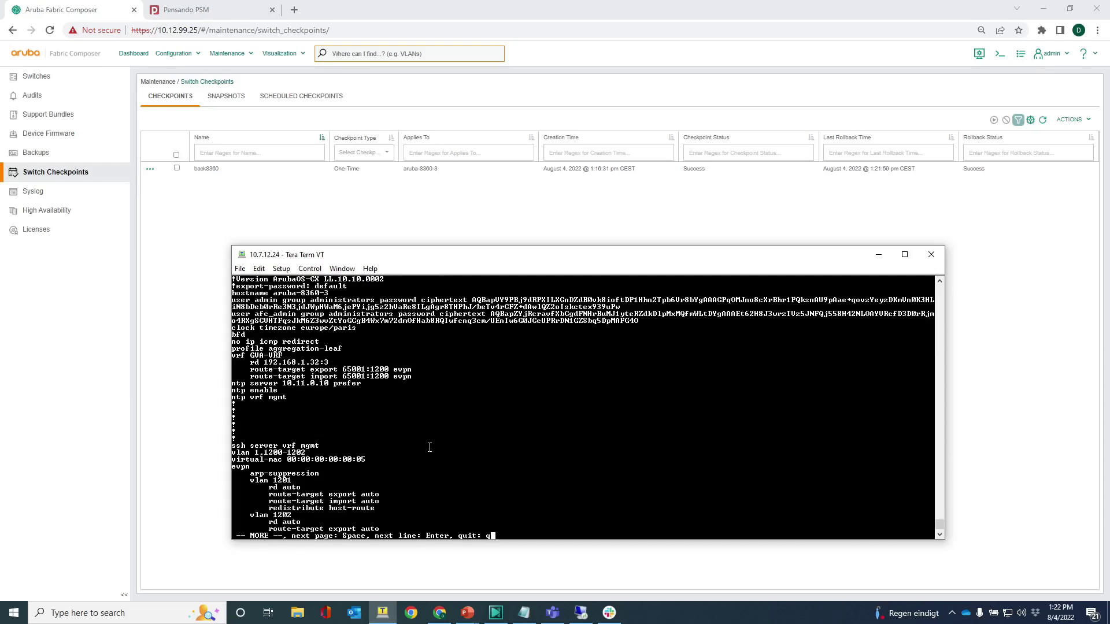
{"action": "key", "text": "space"}
{"action": "key", "text": "space"}
{"action": "key", "text": "space"}
{"action": "key", "text": "space"}
{"action": "key", "text": "space"}
{"action": "key", "text": "space"}
{"action": "key", "text": "space"}
{"action": "key", "text": "space"}
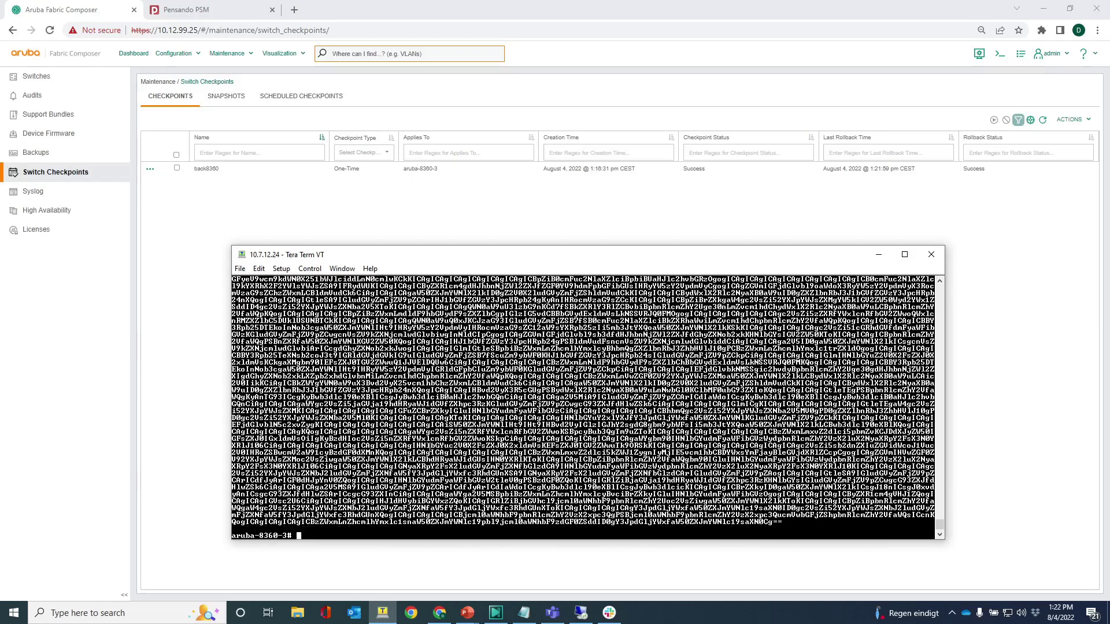
- Run 'show run' again to list the running configuration
{"action": "key", "text": "Return"}
{"action": "key", "text": "Return"}
{"action": "key", "text": "Return"}
{"action": "key", "text": "Return"}
{"action": "key", "text": "Return"}
{"action": "key", "text": "Return"}
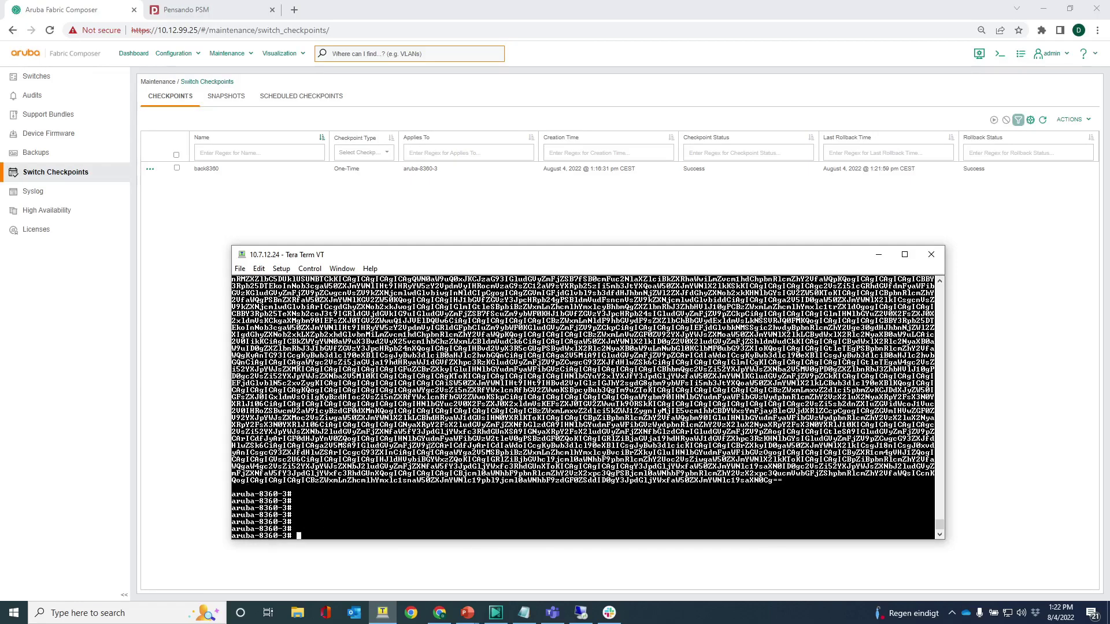
{"action": "type", "text": "show run"}
{"action": "key", "text": "Return"}
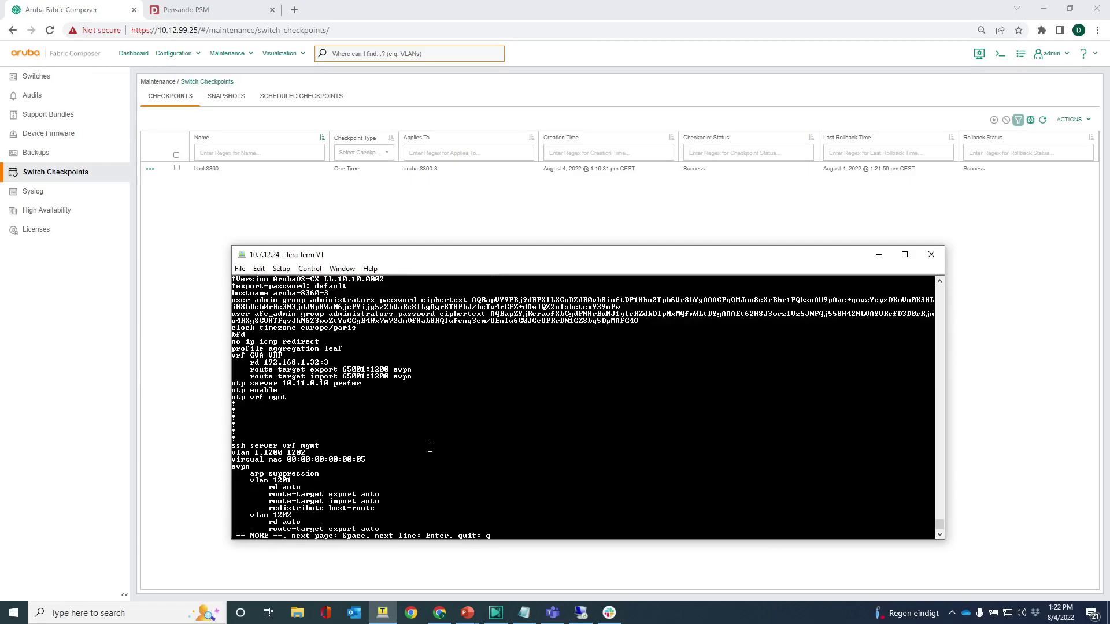